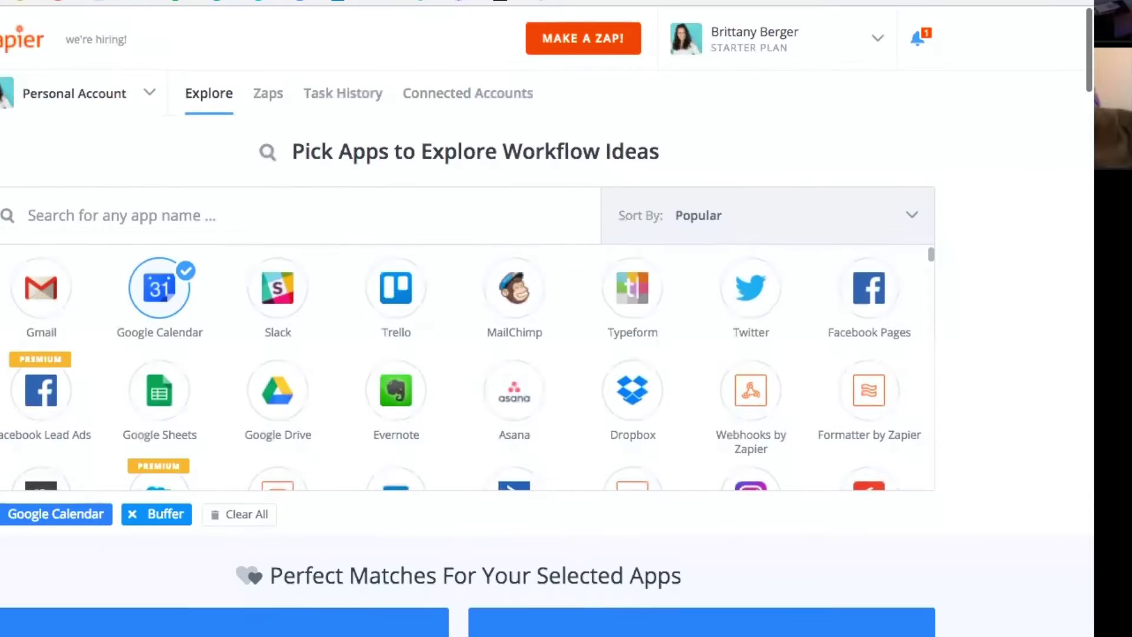
Look through the popular apps offered for workflow ideas, including the selected Google Calendar and Buffer.
{"action": "scroll", "coordinate": [100, 354], "scroll_direction": "down", "scroll_amount": 2}
{"action": "scroll", "coordinate": [100, 353], "scroll_direction": "down", "scroll_amount": 3}
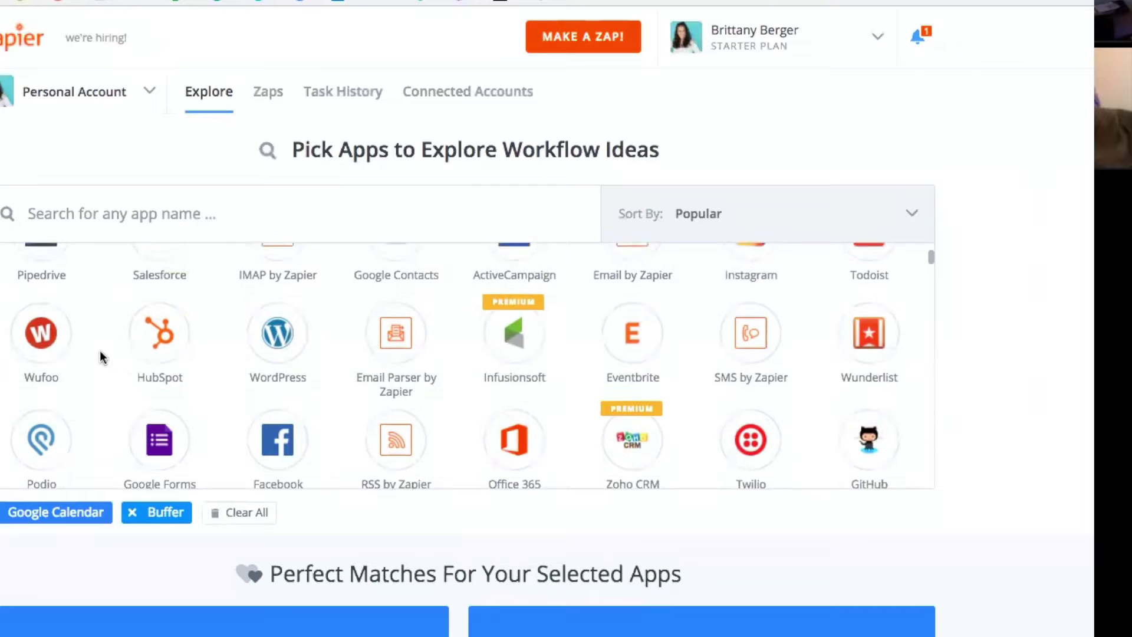
{"action": "scroll", "coordinate": [101, 354], "scroll_direction": "down", "scroll_amount": 2}
{"action": "scroll", "coordinate": [100, 350], "scroll_direction": "down", "scroll_amount": 4}
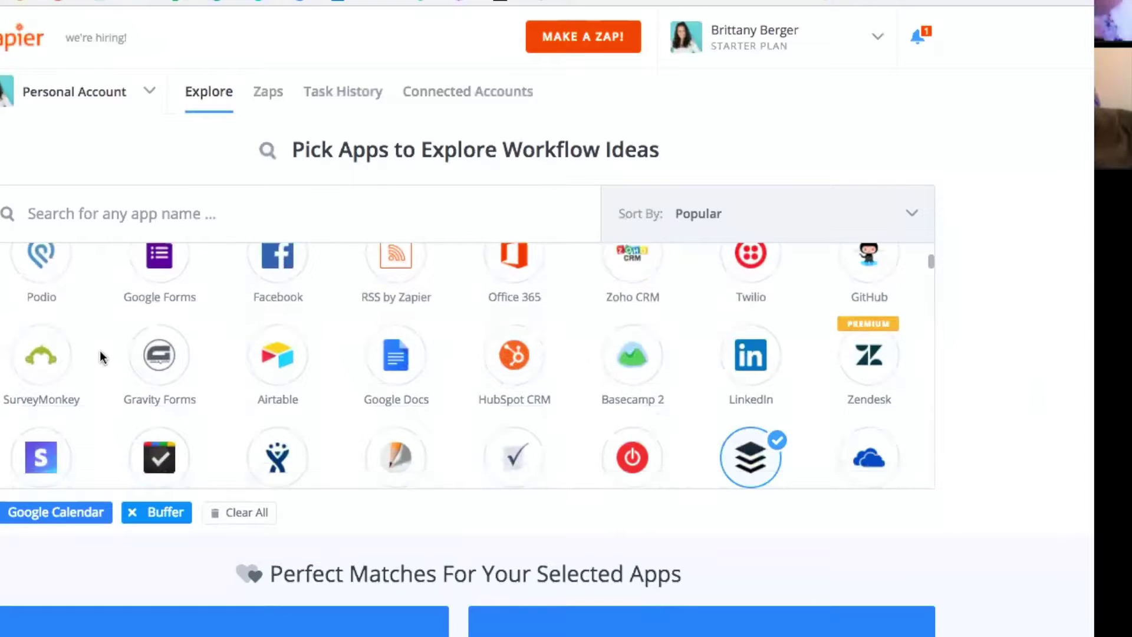
{"action": "scroll", "coordinate": [100, 351], "scroll_direction": "up", "scroll_amount": 8}
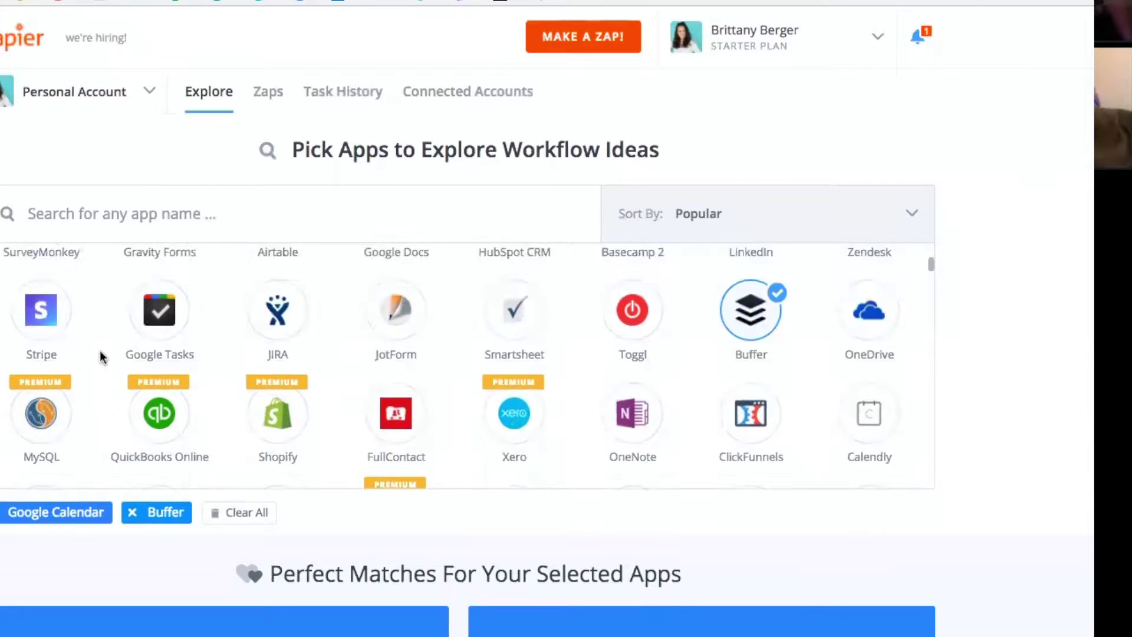
{"action": "scroll", "coordinate": [100, 350], "scroll_direction": "up", "scroll_amount": 1}
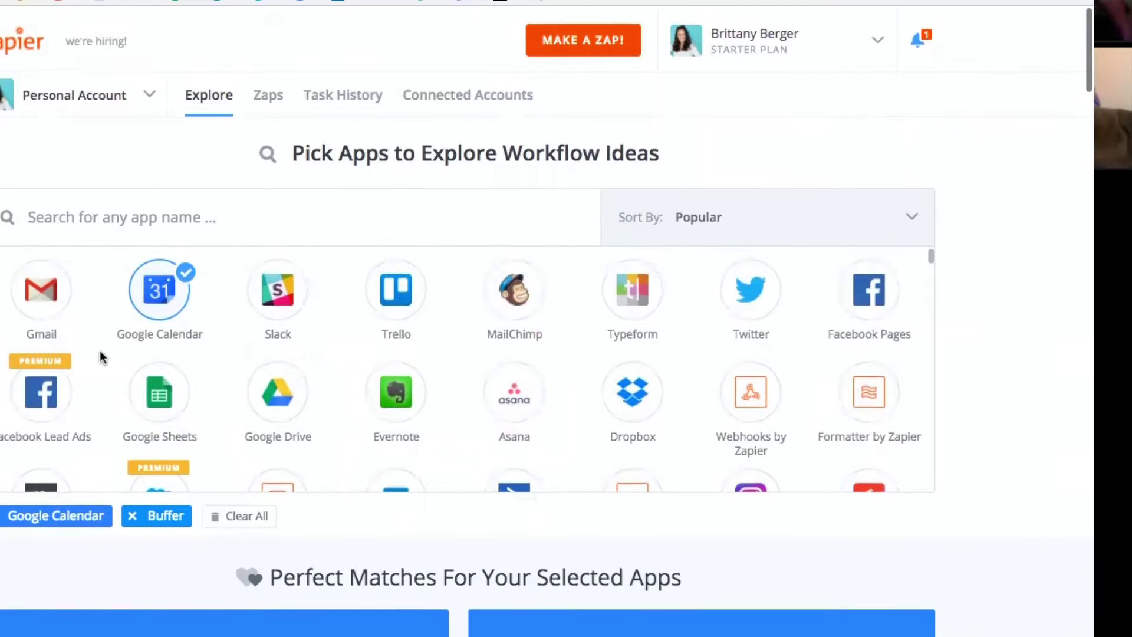
Start a new Zap and choose Gmail as its trigger app.
{"action": "left_click", "coordinate": [612, 38]}
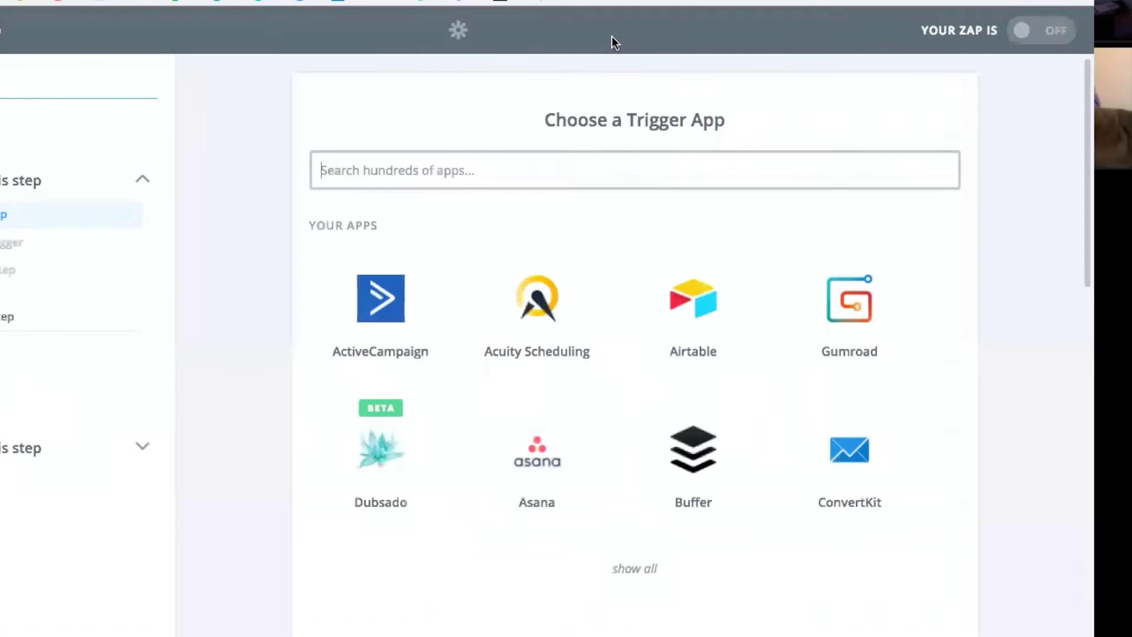
{"action": "scroll", "coordinate": [290, 366], "scroll_direction": "down", "scroll_amount": 1}
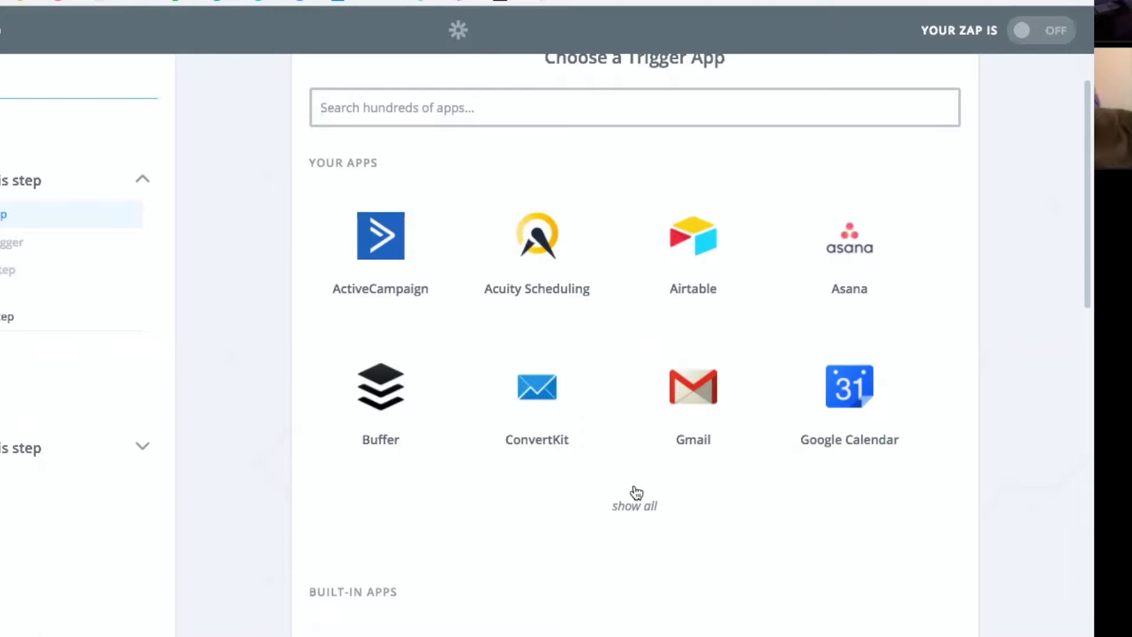
{"action": "left_click", "coordinate": [677, 431]}
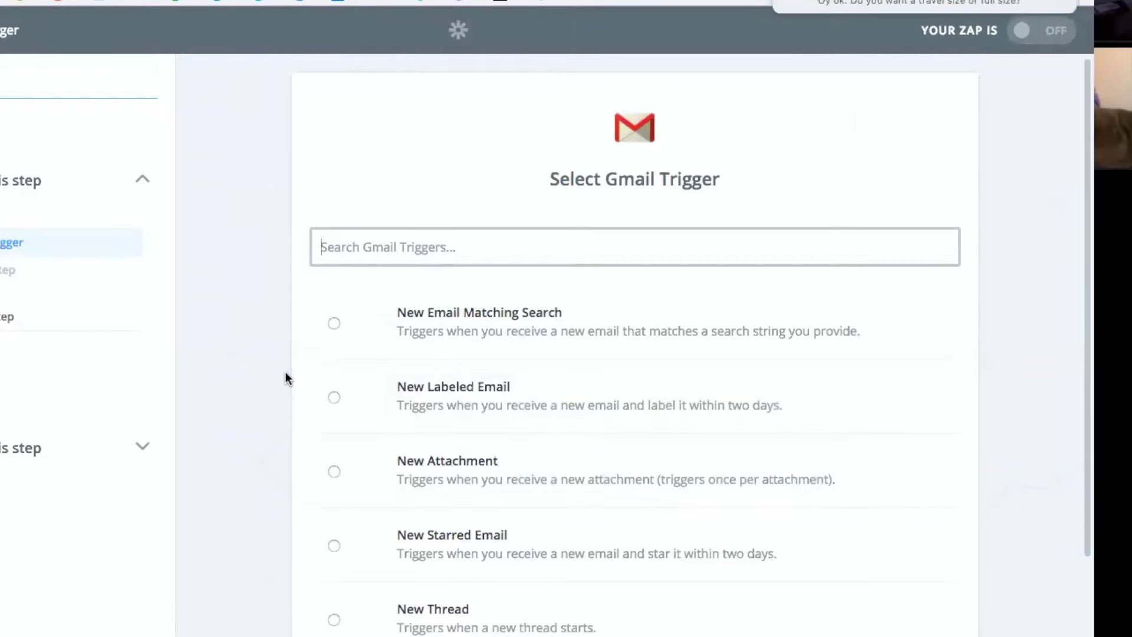
Set the Gmail trigger to New Labeled Email and use the Gmail account added 10 months ago.
{"action": "scroll", "coordinate": [286, 378], "scroll_direction": "down", "scroll_amount": 2}
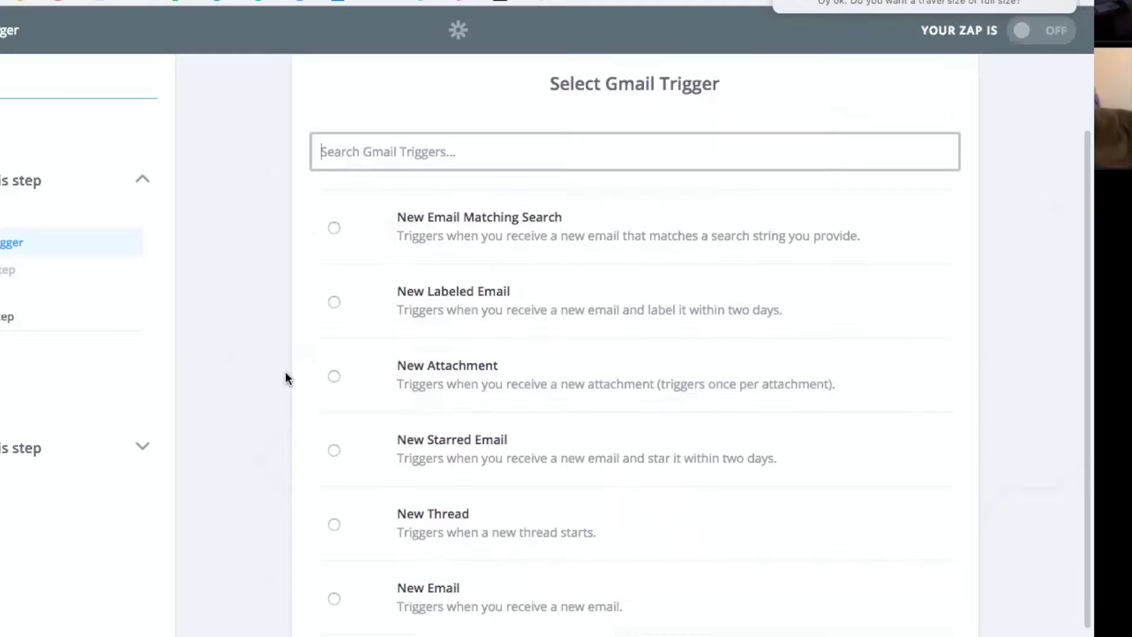
{"action": "scroll", "coordinate": [286, 378], "scroll_direction": "up", "scroll_amount": 1}
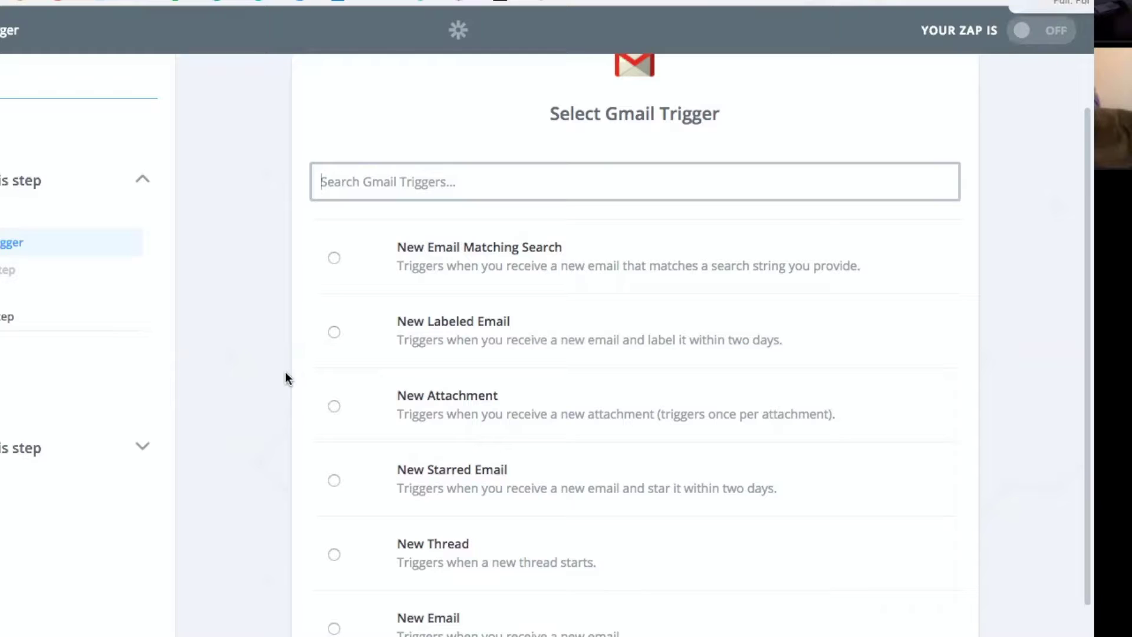
{"action": "scroll", "coordinate": [286, 378], "scroll_direction": "down", "scroll_amount": 1}
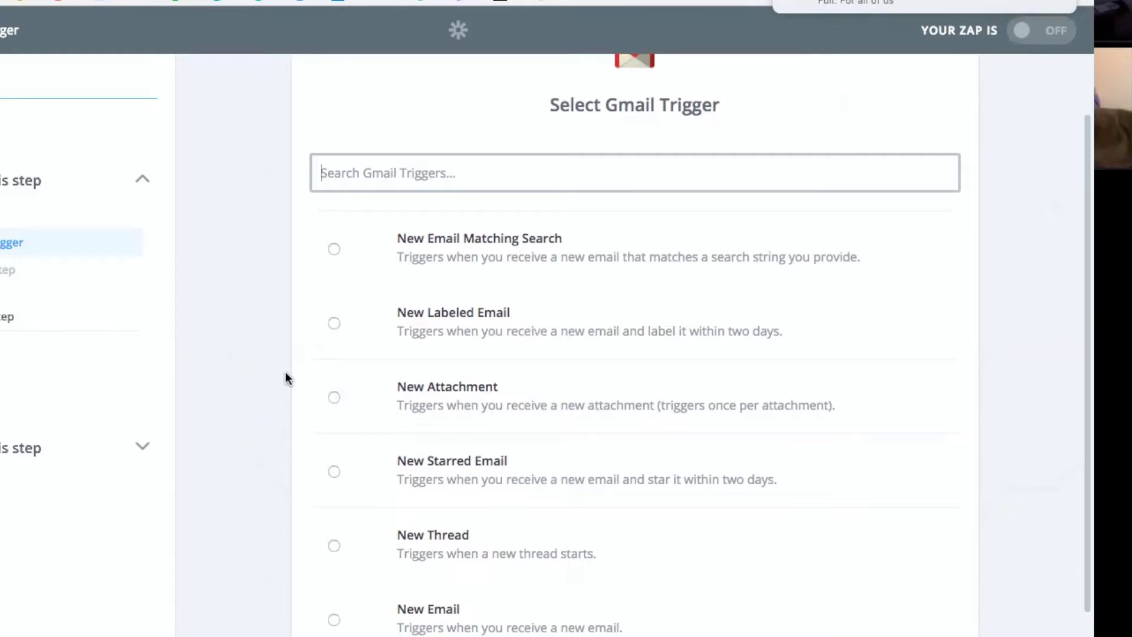
{"action": "scroll", "coordinate": [286, 378], "scroll_direction": "down", "scroll_amount": 2}
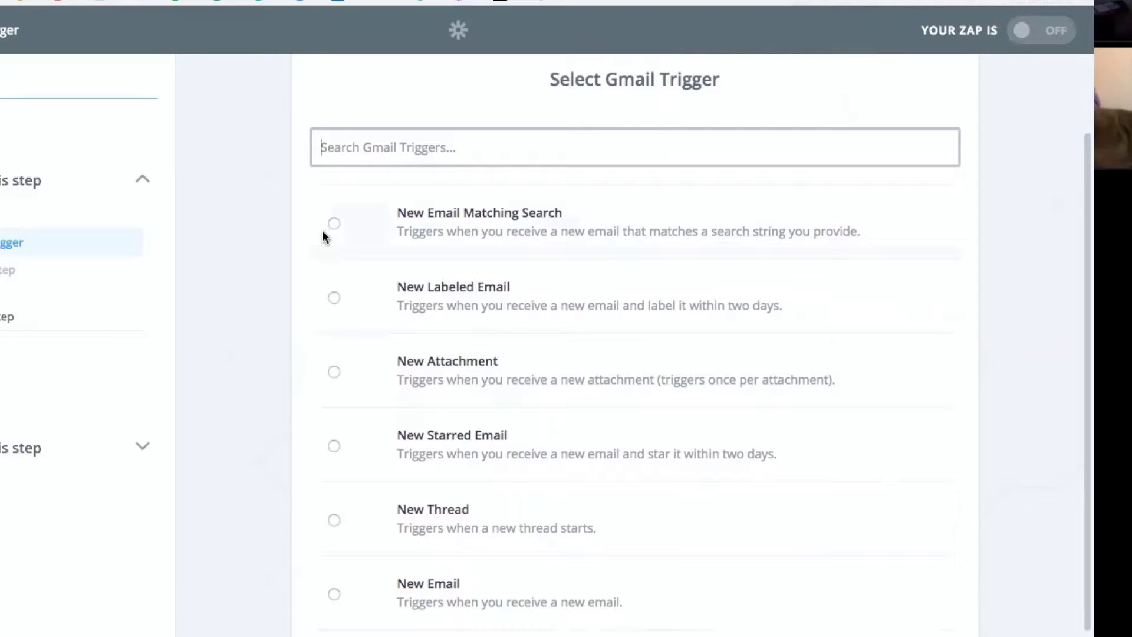
{"action": "left_click", "coordinate": [333, 297]}
{"action": "scroll", "coordinate": [260, 431], "scroll_direction": "down", "scroll_amount": 2}
{"action": "left_click", "coordinate": [861, 610]}
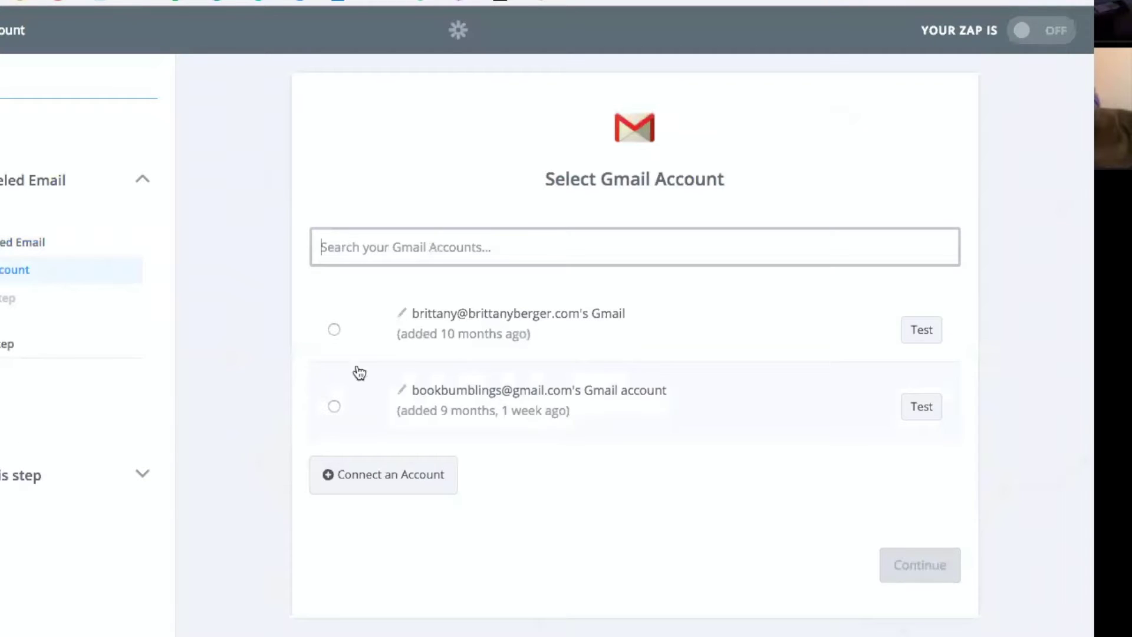
{"action": "left_click", "coordinate": [333, 329]}
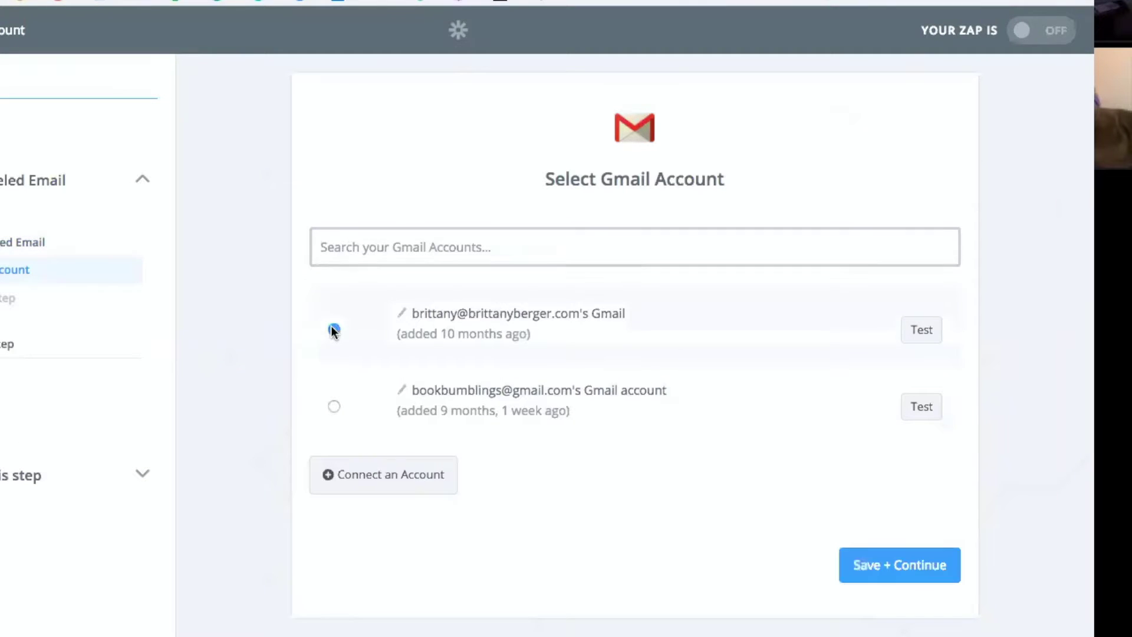
{"action": "left_click", "coordinate": [915, 552]}
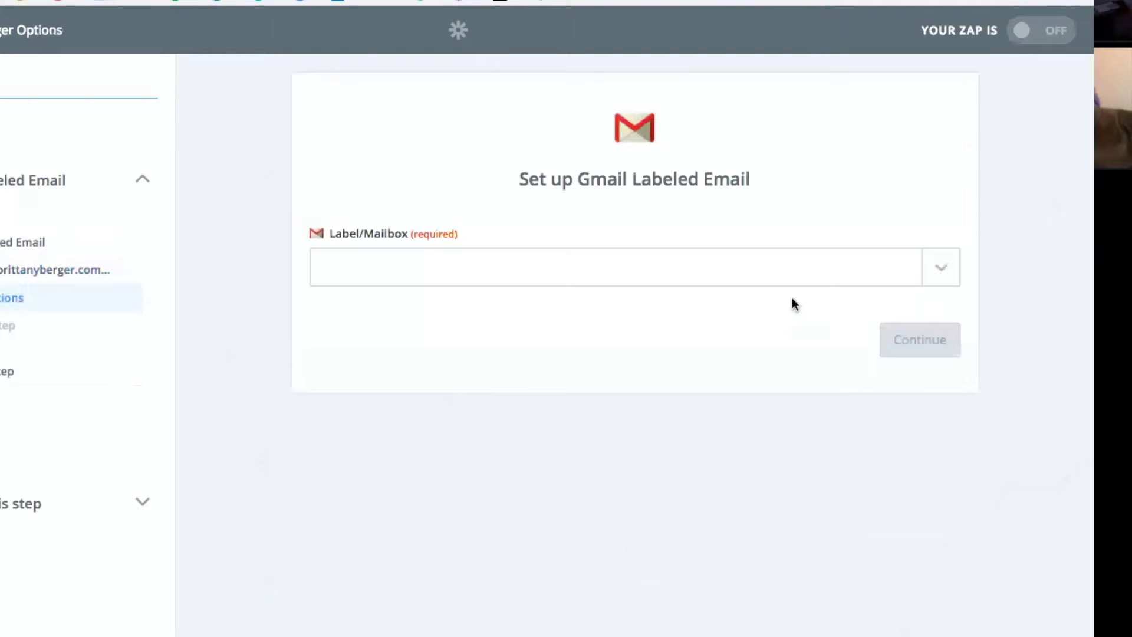
Set the trigger's Label/Mailbox to ". To Do" and test it by fetching an existing labeled email.
{"action": "left_click", "coordinate": [924, 270]}
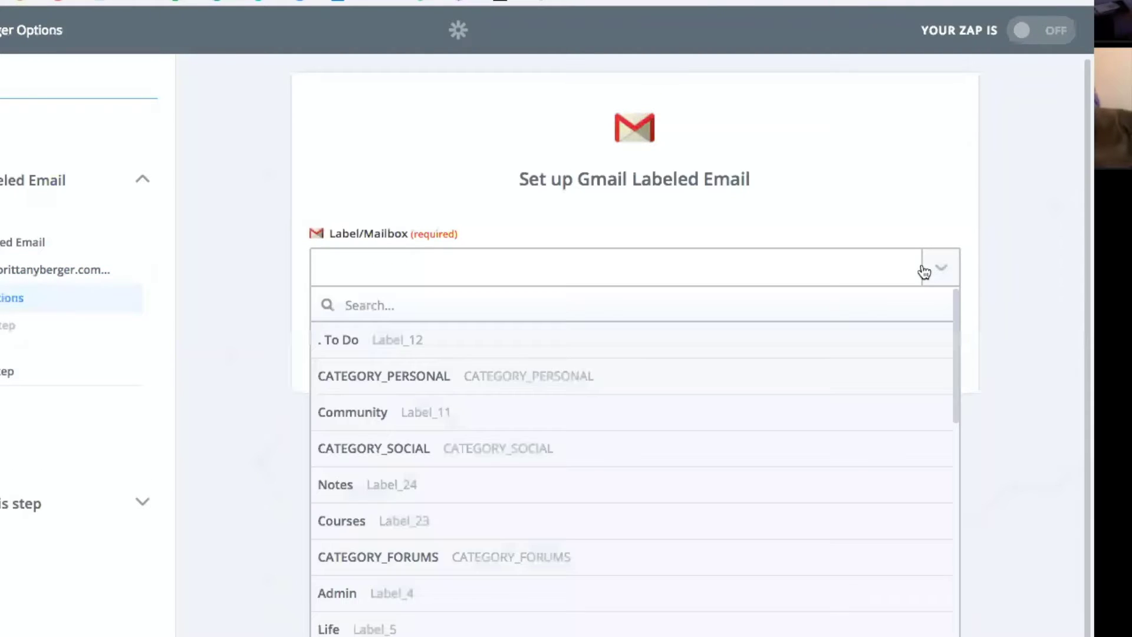
{"action": "left_click", "coordinate": [416, 345]}
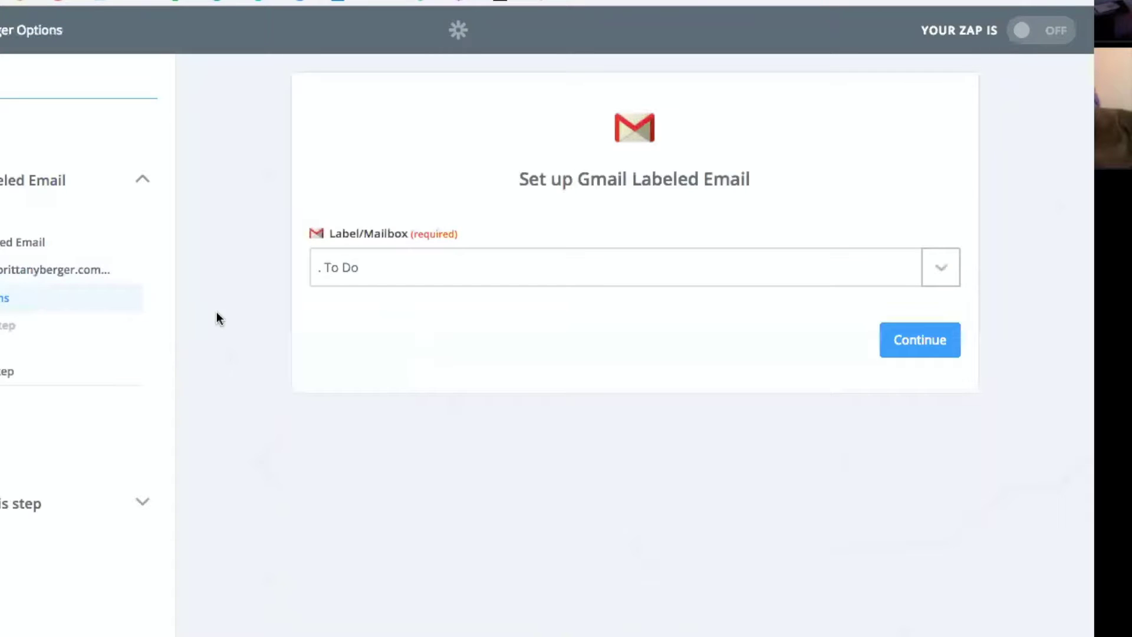
{"action": "left_click", "coordinate": [921, 342]}
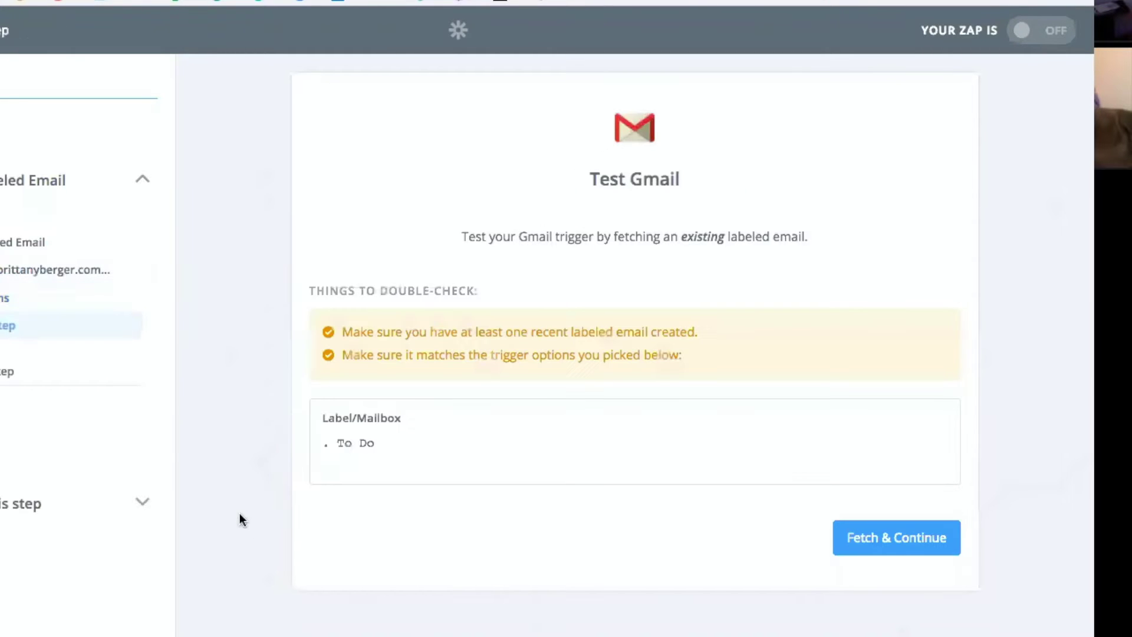
{"action": "left_click", "coordinate": [864, 537]}
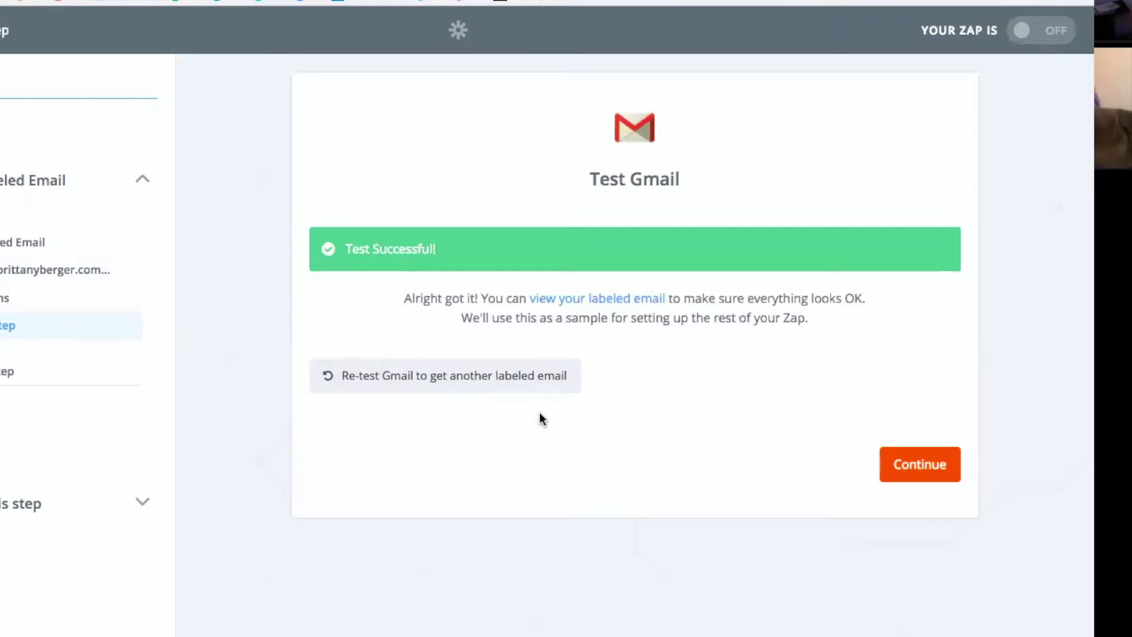
{"action": "left_click", "coordinate": [908, 463]}
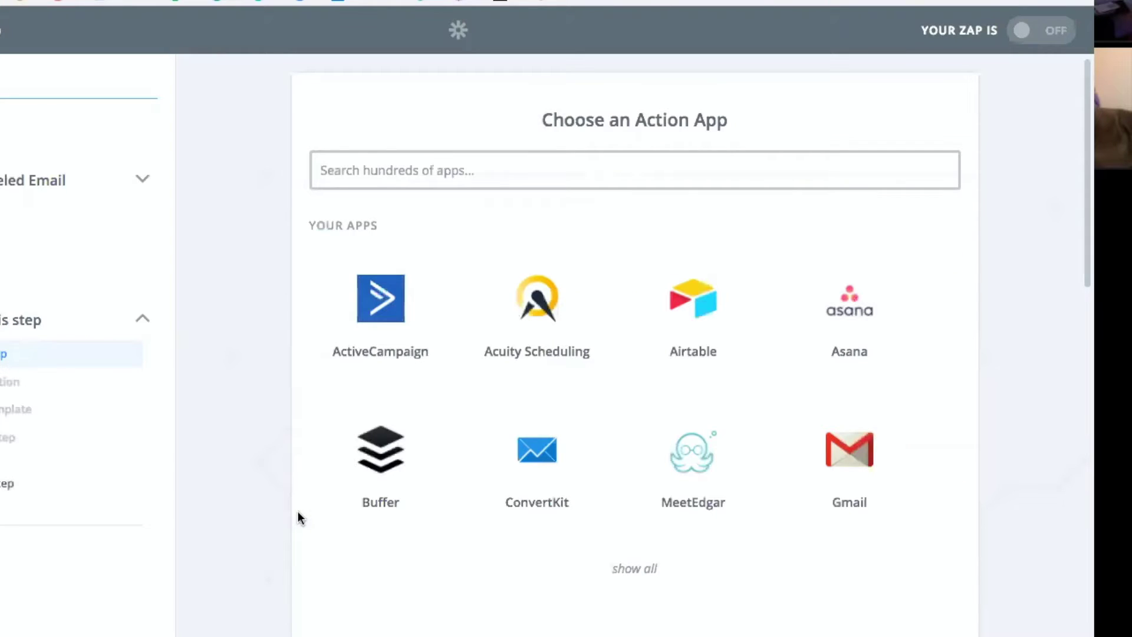
Search the action apps for "slack" and choose Slack as the Zap's action app.
{"action": "scroll", "coordinate": [282, 513], "scroll_direction": "down", "scroll_amount": 1}
{"action": "left_click", "coordinate": [348, 135]}
{"action": "type", "text": "slack"}
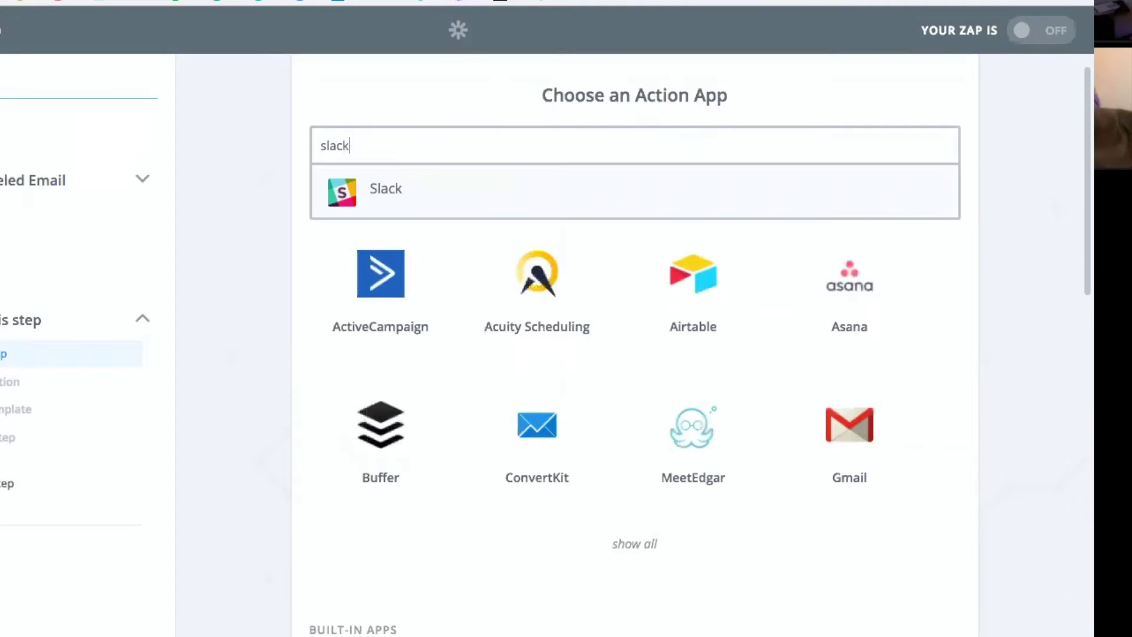
{"action": "left_click", "coordinate": [391, 190]}
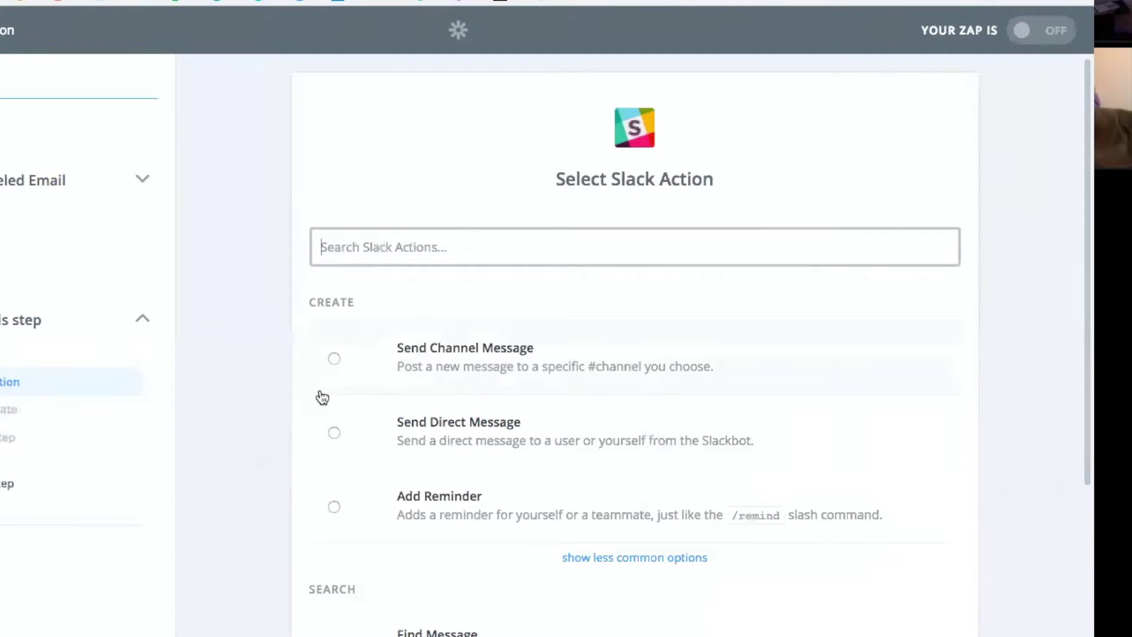
Choose Send Direct Message as the Slack action and continue to the account selection.
{"action": "scroll", "coordinate": [259, 455], "scroll_direction": "down", "scroll_amount": 1}
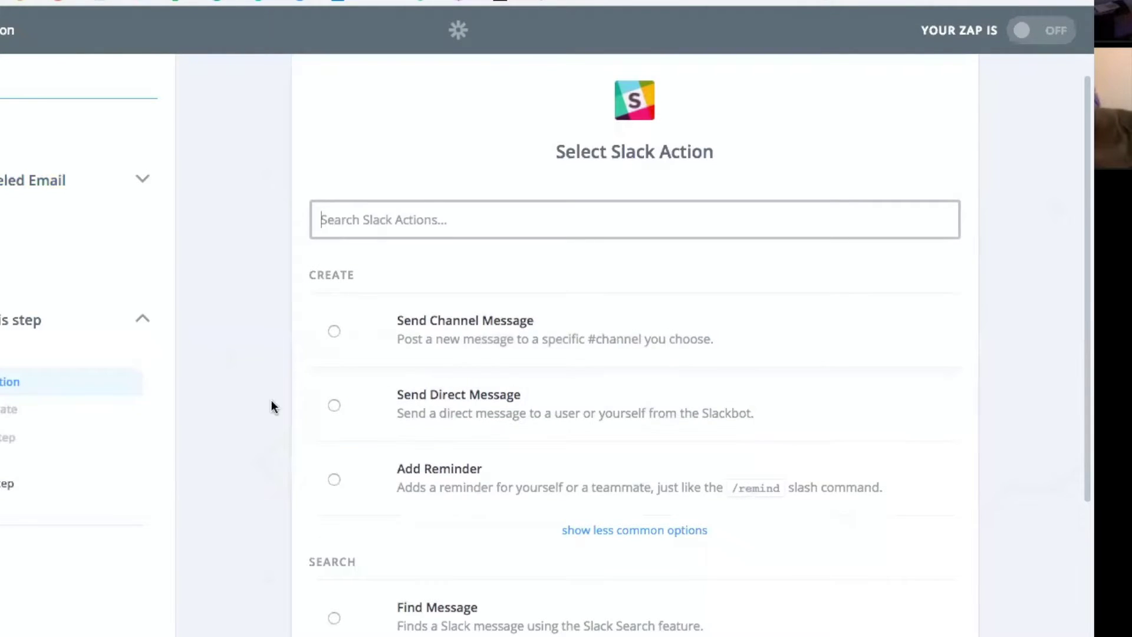
{"action": "scroll", "coordinate": [272, 406], "scroll_direction": "down", "scroll_amount": 1}
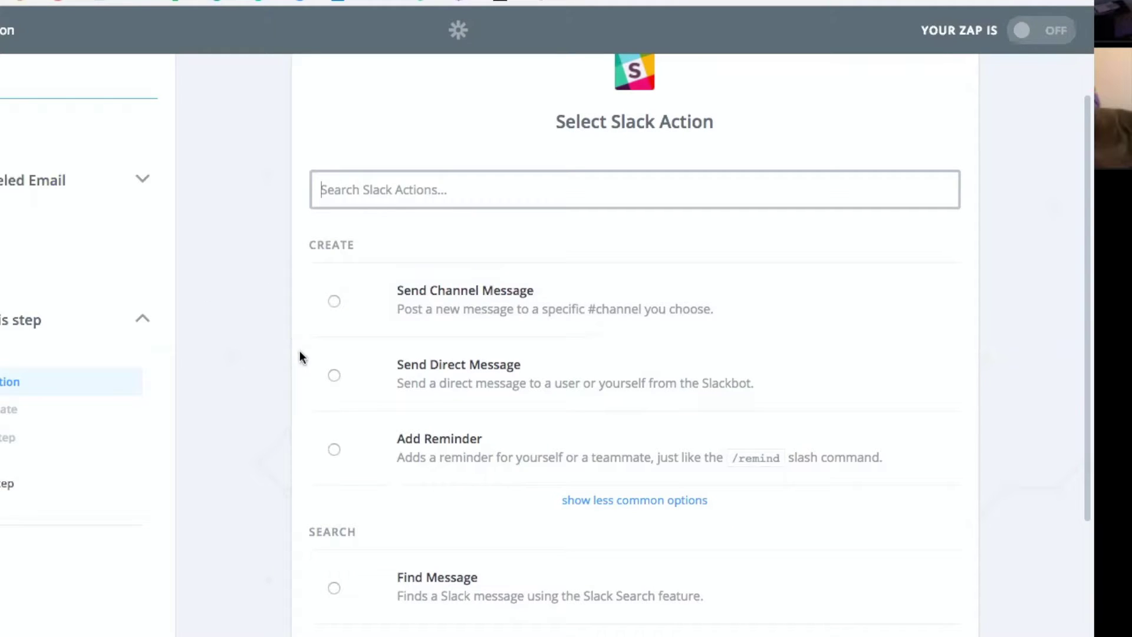
{"action": "left_click", "coordinate": [334, 375]}
{"action": "scroll", "coordinate": [247, 489], "scroll_direction": "down", "scroll_amount": 1}
{"action": "scroll", "coordinate": [246, 489], "scroll_direction": "down", "scroll_amount": 4}
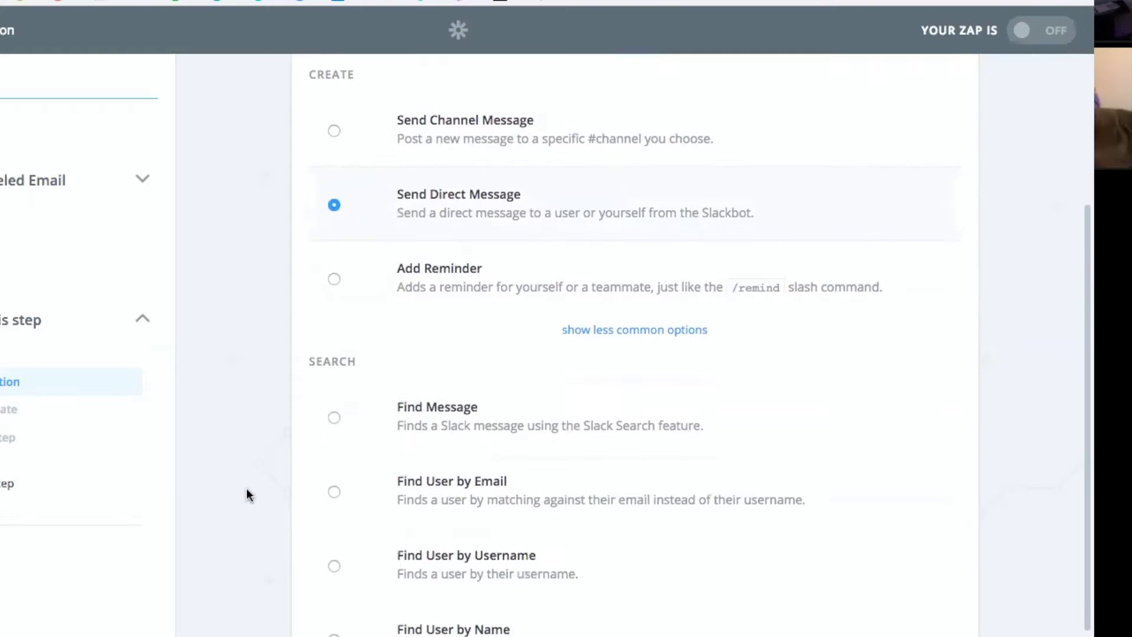
{"action": "left_click", "coordinate": [875, 624]}
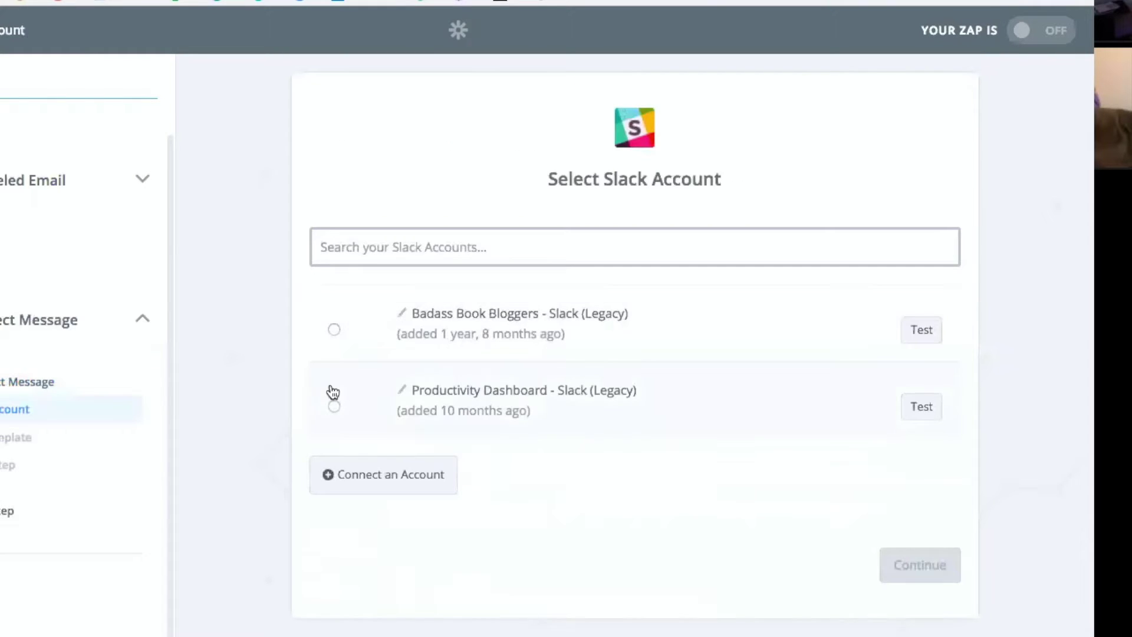
Use the Productivity Dashboard Slack account and enter the recipient's Slack username for the direct message.
{"action": "left_click", "coordinate": [334, 405]}
{"action": "left_click", "coordinate": [897, 565]}
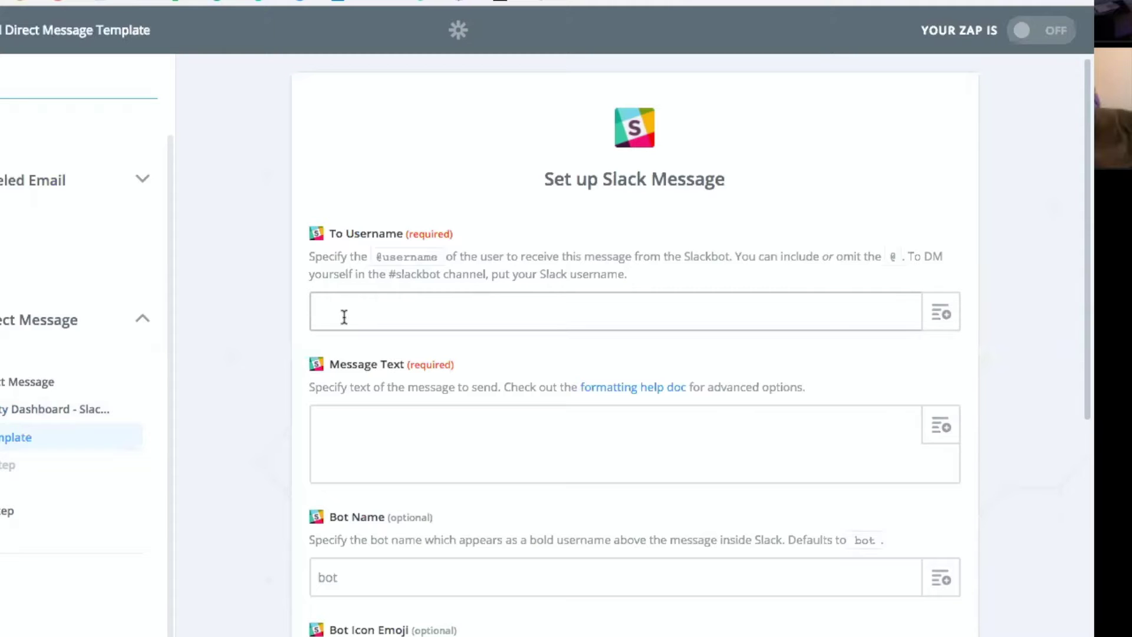
{"action": "type", "text": "@brittany"}
Insert the Gmail trigger's Subject field into the Slack message's Message Text.
{"action": "left_click", "coordinate": [589, 463]}
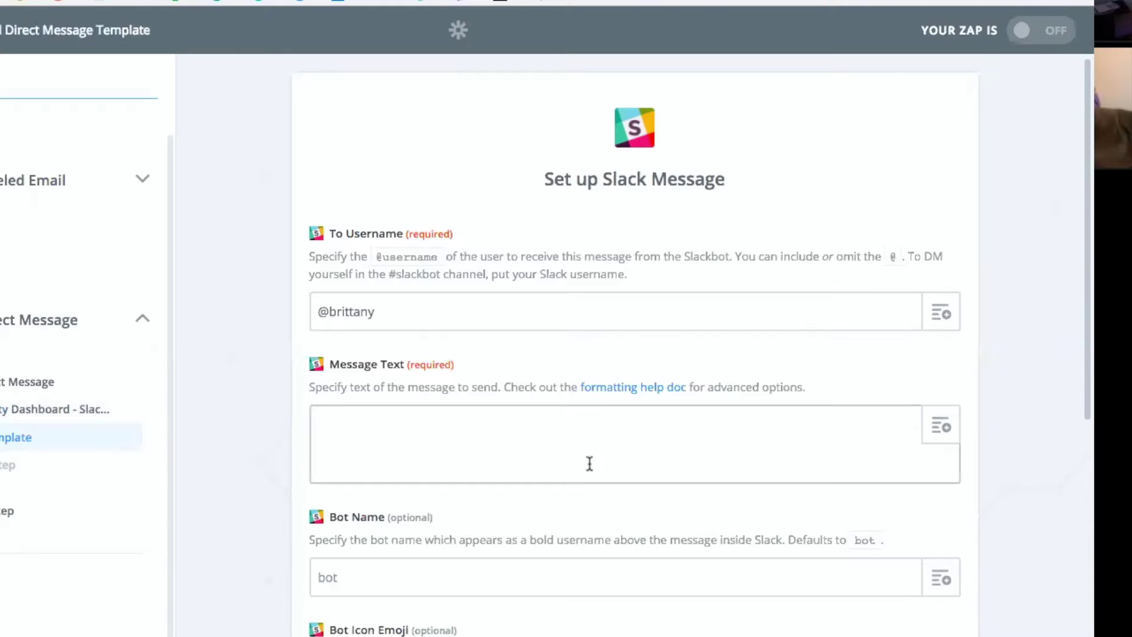
{"action": "scroll", "coordinate": [729, 441], "scroll_direction": "down", "scroll_amount": 1}
{"action": "scroll", "coordinate": [729, 441], "scroll_direction": "down", "scroll_amount": 1}
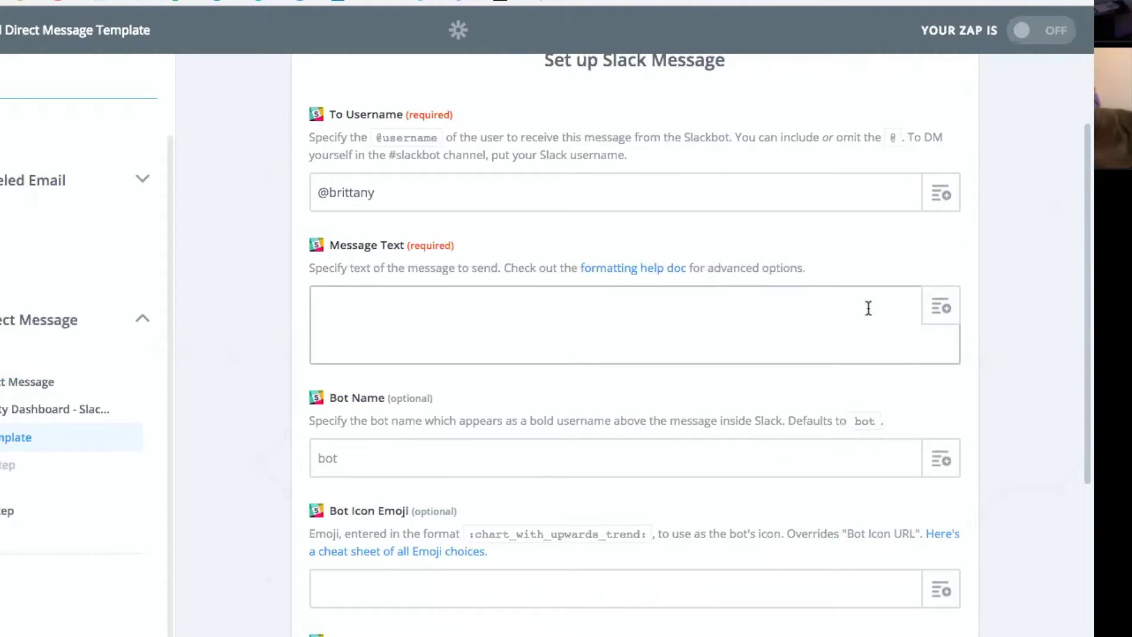
{"action": "left_click", "coordinate": [942, 307]}
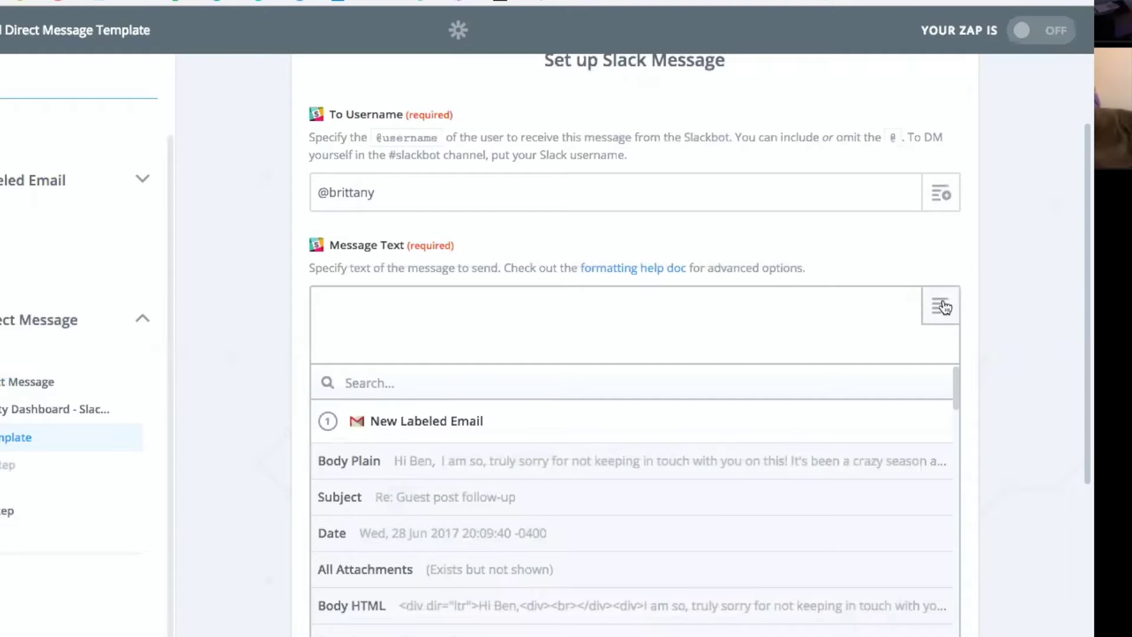
{"action": "scroll", "coordinate": [842, 540], "scroll_direction": "down", "scroll_amount": 3}
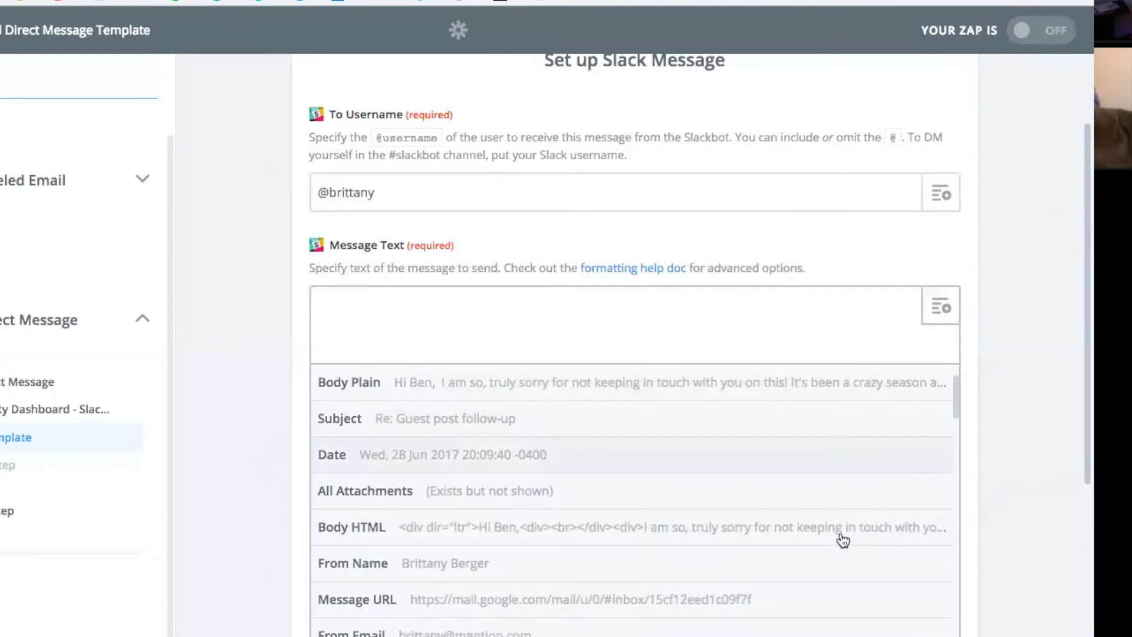
{"action": "scroll", "coordinate": [843, 540], "scroll_direction": "down", "scroll_amount": 6}
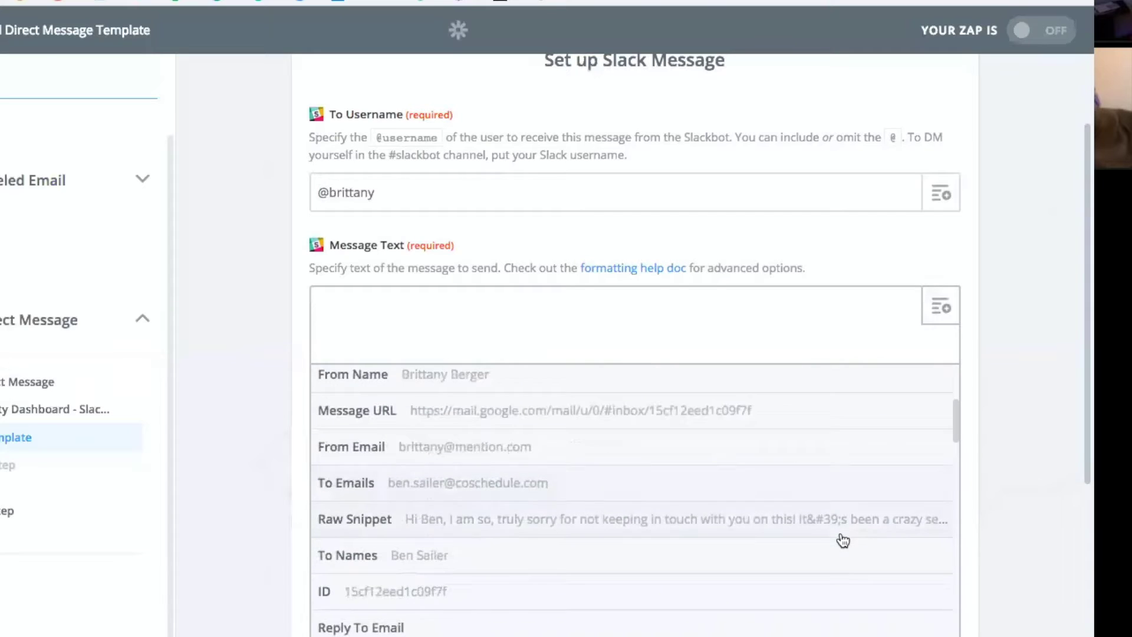
{"action": "scroll", "coordinate": [843, 540], "scroll_direction": "down", "scroll_amount": 5}
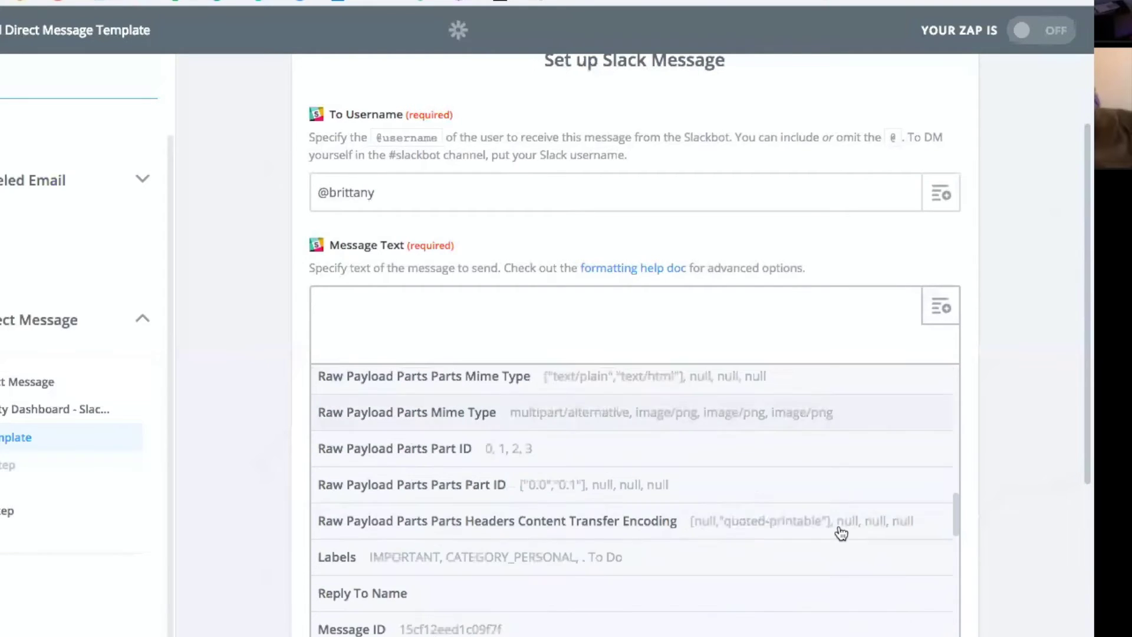
{"action": "scroll", "coordinate": [842, 534], "scroll_direction": "up", "scroll_amount": 12}
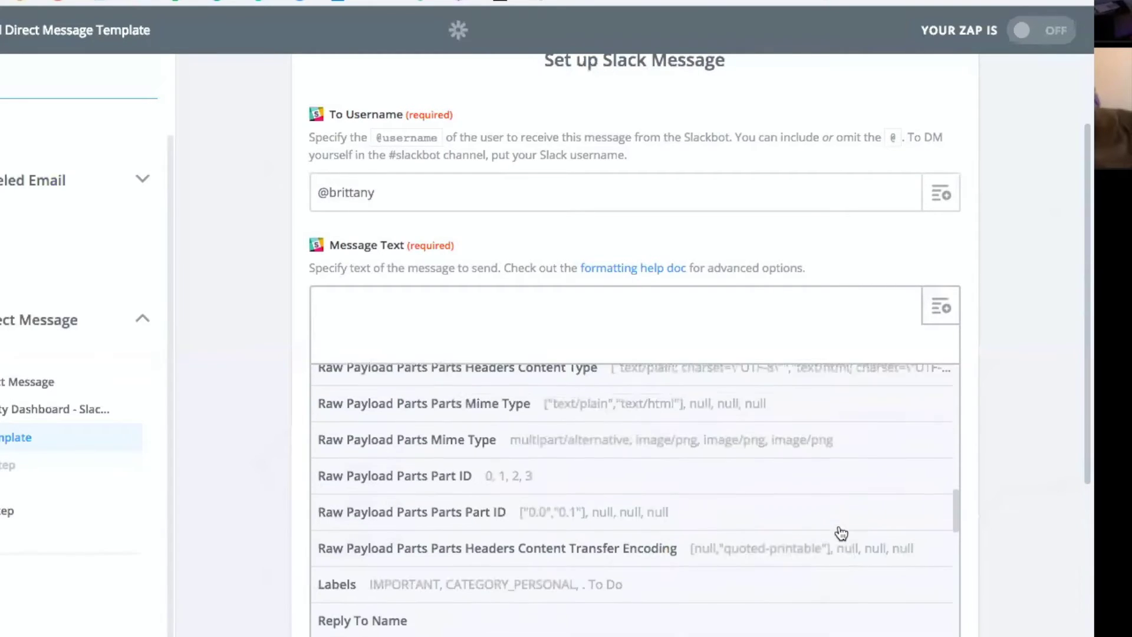
{"action": "left_click", "coordinate": [731, 495]}
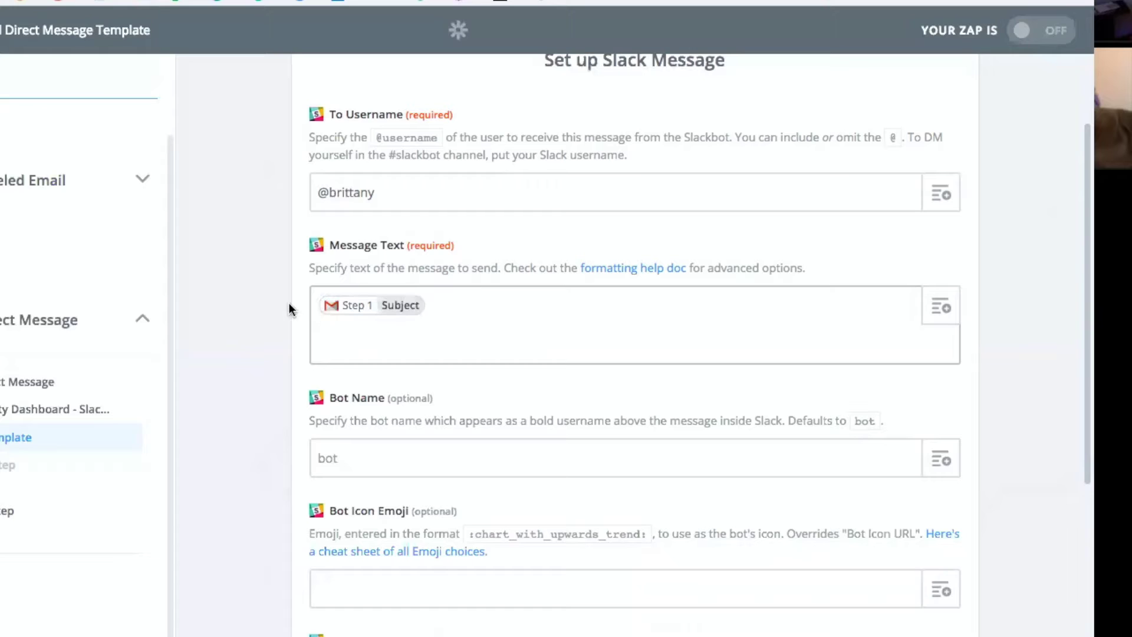
Add the text "Hey, here's something you need to follow up with:" before the Subject field in the message text.
{"action": "type", "text": "Hey, "}
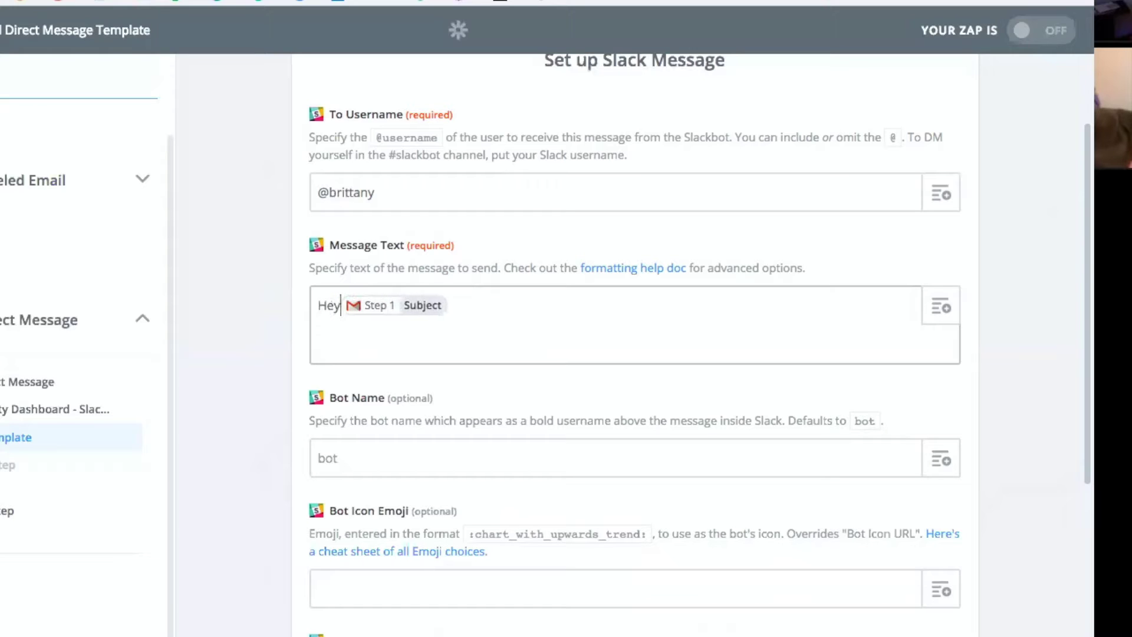
{"action": "type", "text": "here's so"}
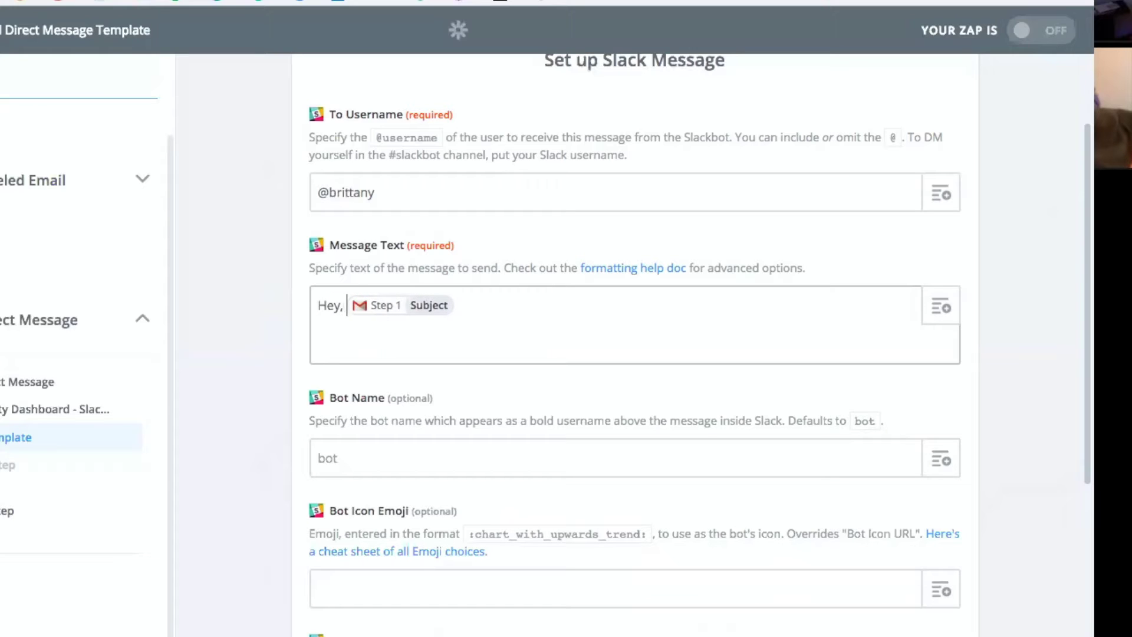
{"action": "type", "text": "mething you"}
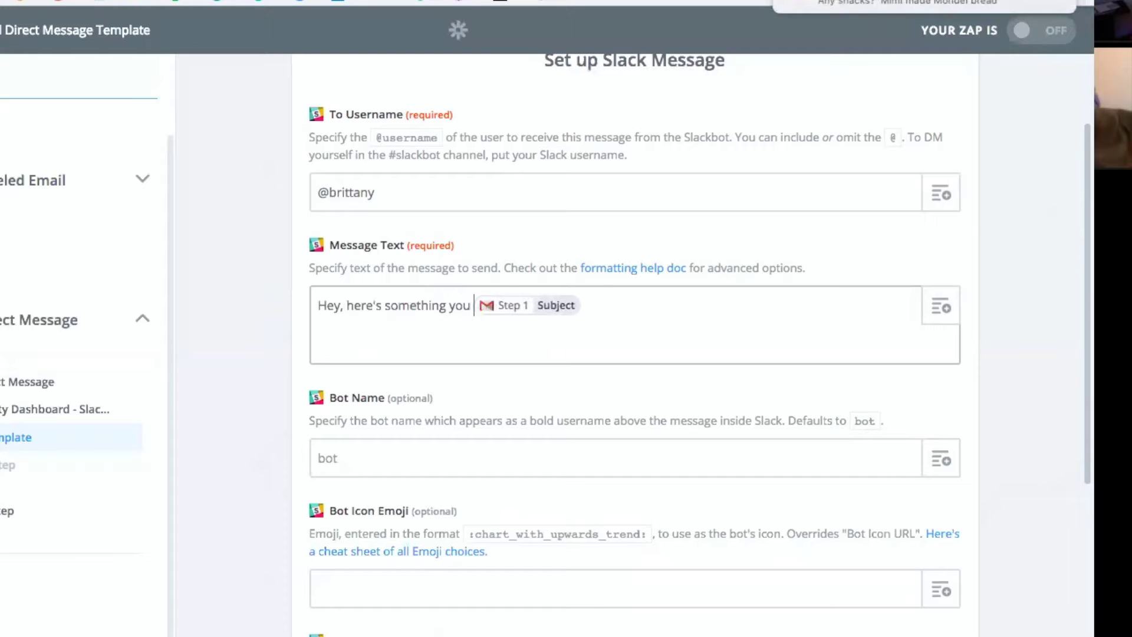
{"action": "type", "text": " need to follow up with:"}
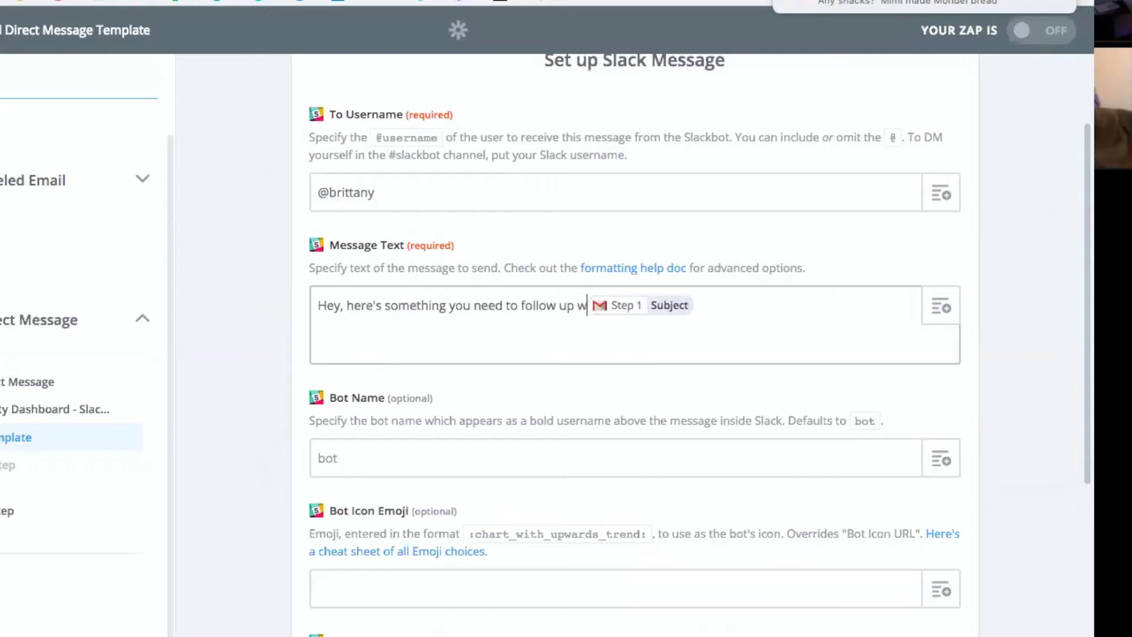
{"action": "left_click", "coordinate": [342, 195]}
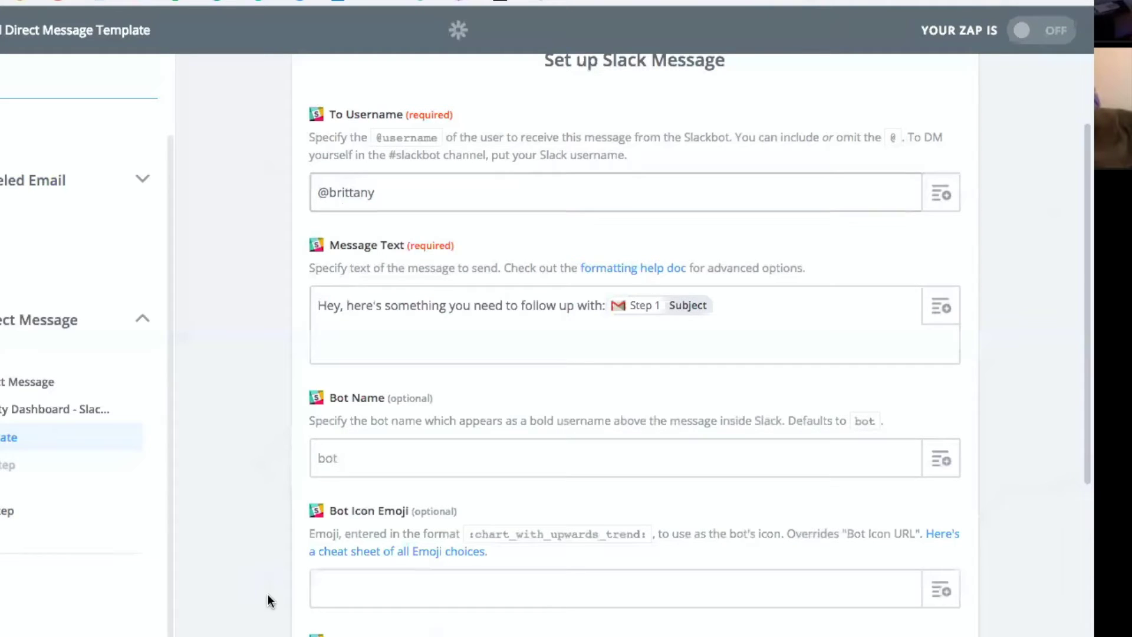
Keep the optional bot, image and link settings at their defaults and continue to the Slack test.
{"action": "scroll", "coordinate": [268, 600], "scroll_direction": "down", "scroll_amount": 2}
{"action": "scroll", "coordinate": [268, 600], "scroll_direction": "down", "scroll_amount": 4}
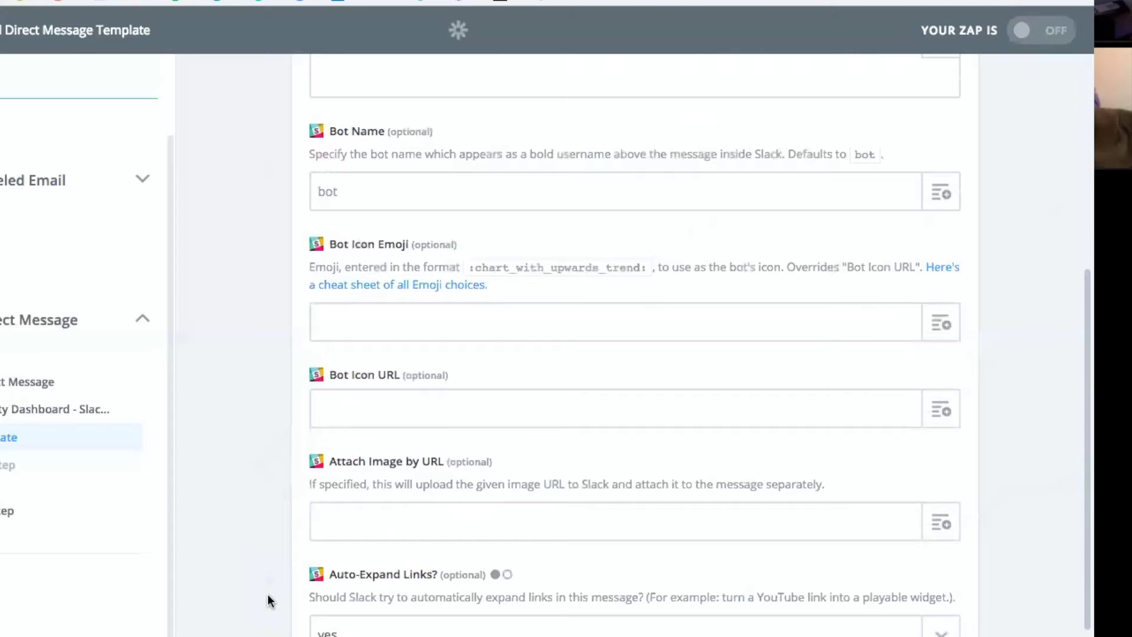
{"action": "scroll", "coordinate": [268, 600], "scroll_direction": "down", "scroll_amount": 3}
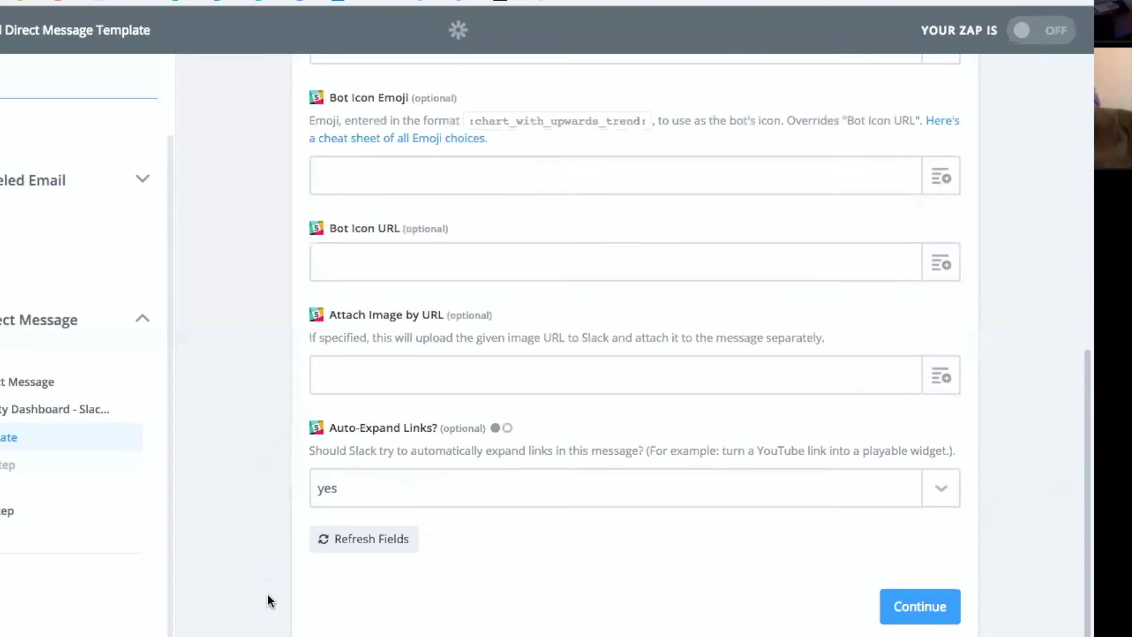
{"action": "left_click", "coordinate": [904, 619]}
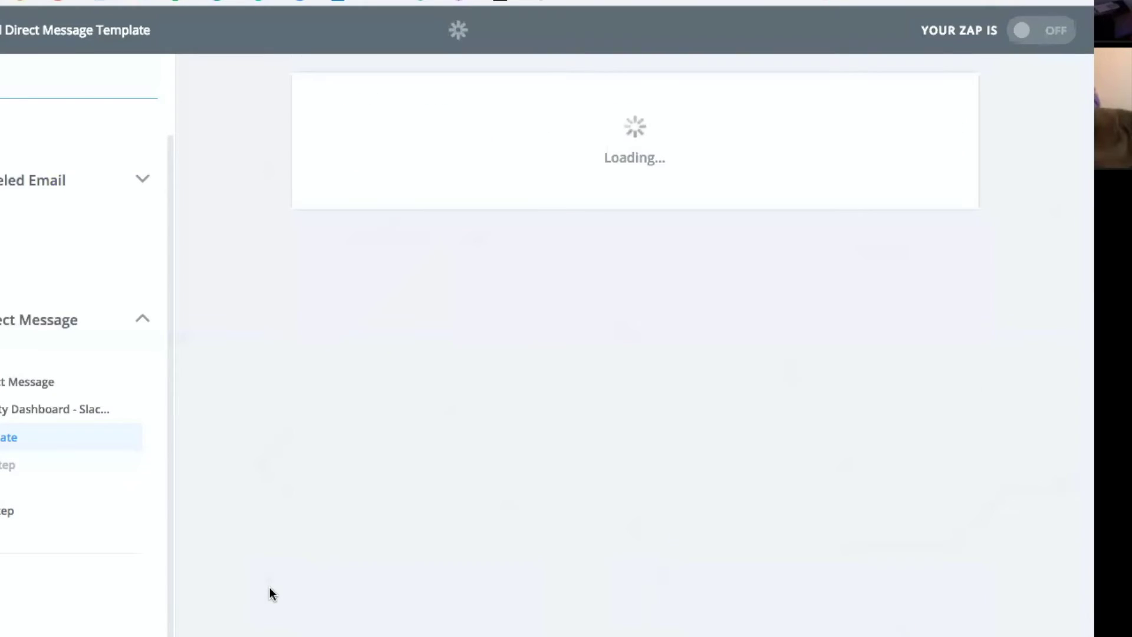
Review the Slack message preview and create the test message.
{"action": "scroll", "coordinate": [272, 593], "scroll_direction": "down", "scroll_amount": 3}
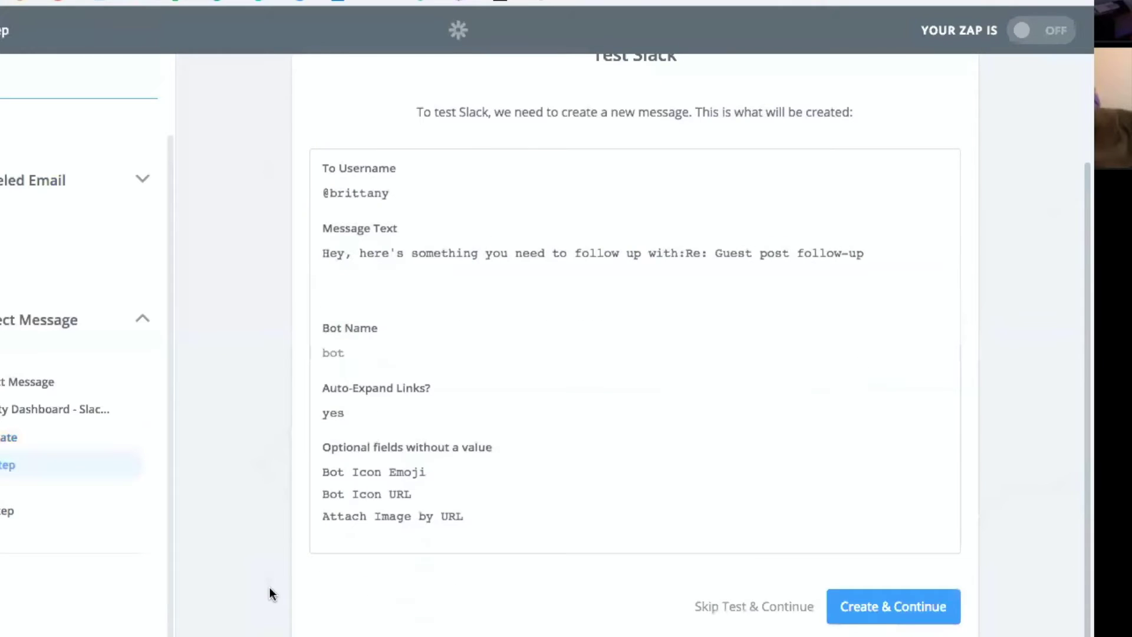
{"action": "scroll", "coordinate": [271, 592], "scroll_direction": "up", "scroll_amount": 1}
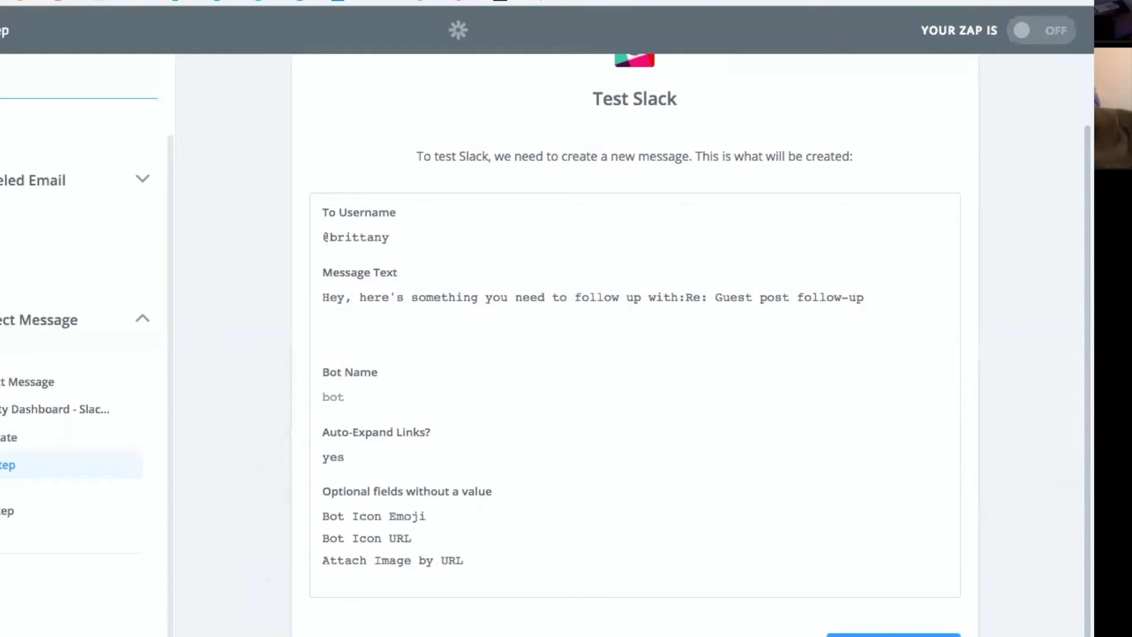
{"action": "left_click", "coordinate": [893, 635]}
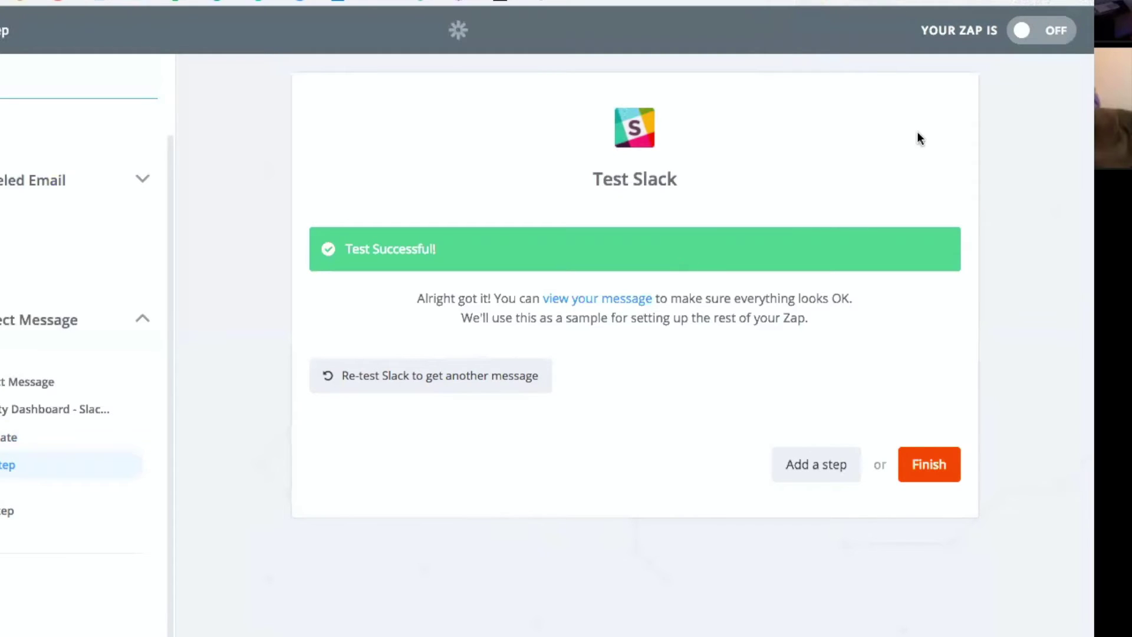
Re-test the Slack action by creating another direct message.
{"action": "left_click", "coordinate": [412, 381]}
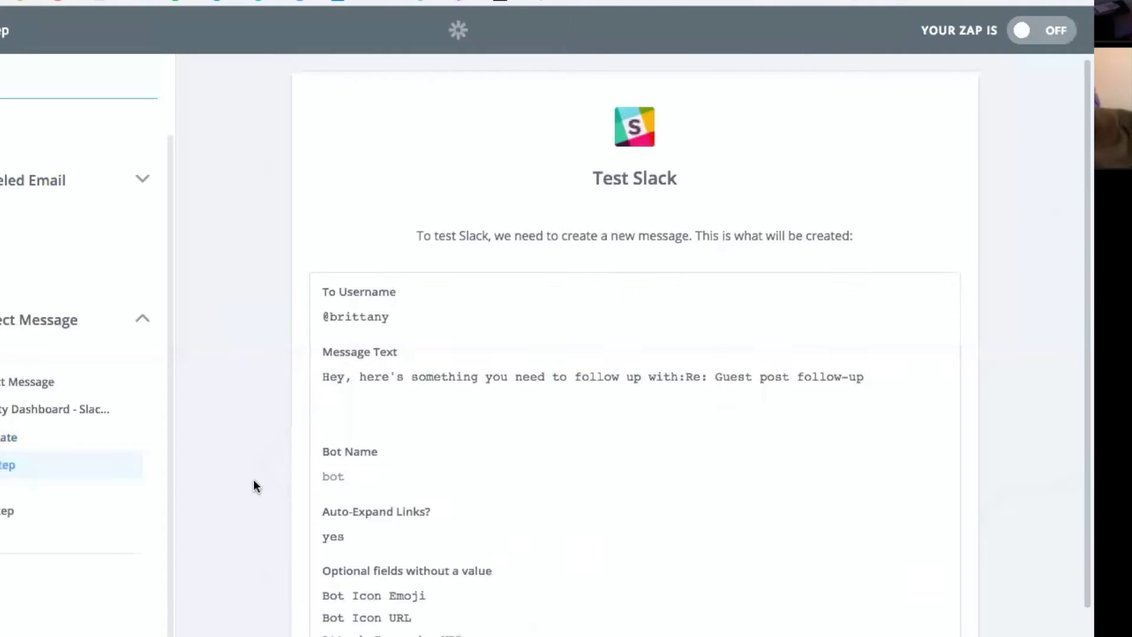
{"action": "scroll", "coordinate": [338, 480], "scroll_direction": "down", "scroll_amount": 2}
{"action": "left_click", "coordinate": [857, 612]}
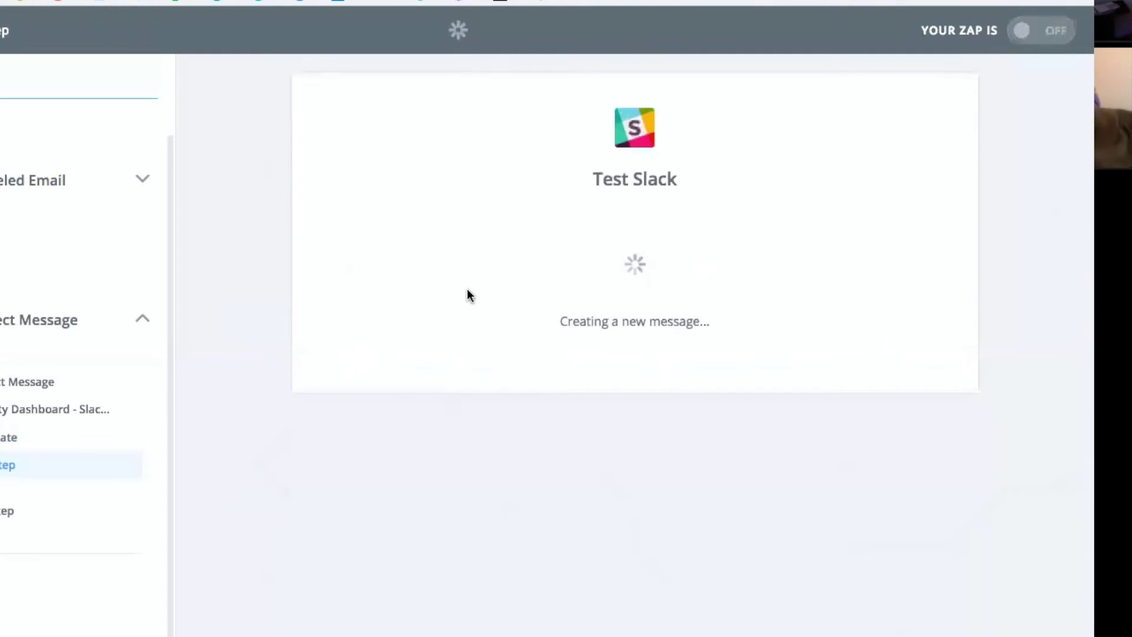